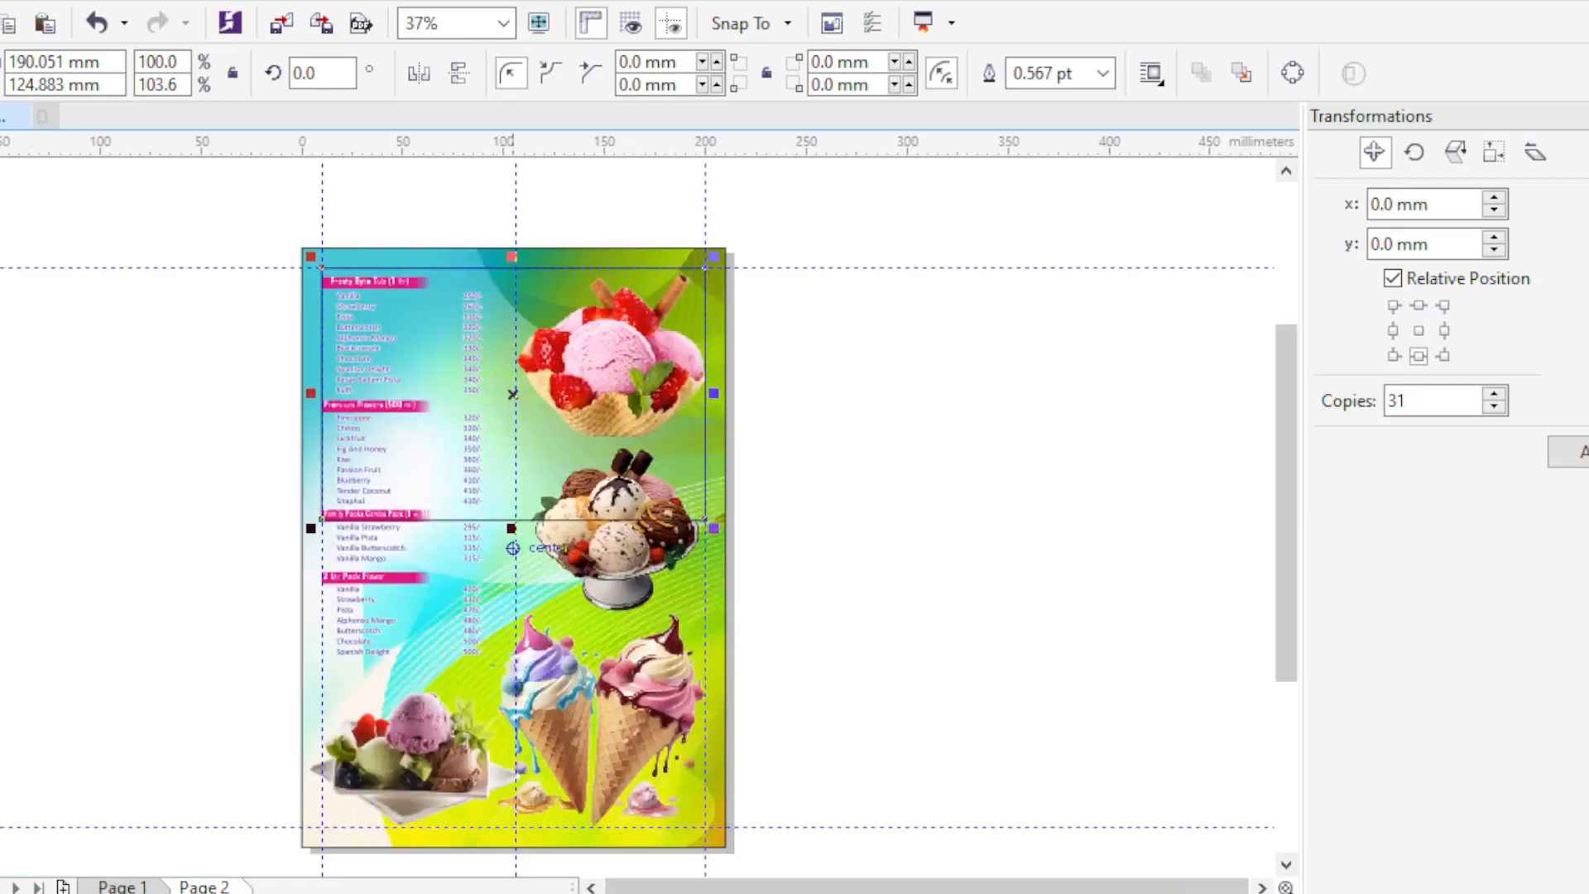
# - Set the outline width of the margin frame on page 2 to 1 pt
pyautogui.scroll(2, 531, 827)
pyautogui.click(1103, 73)
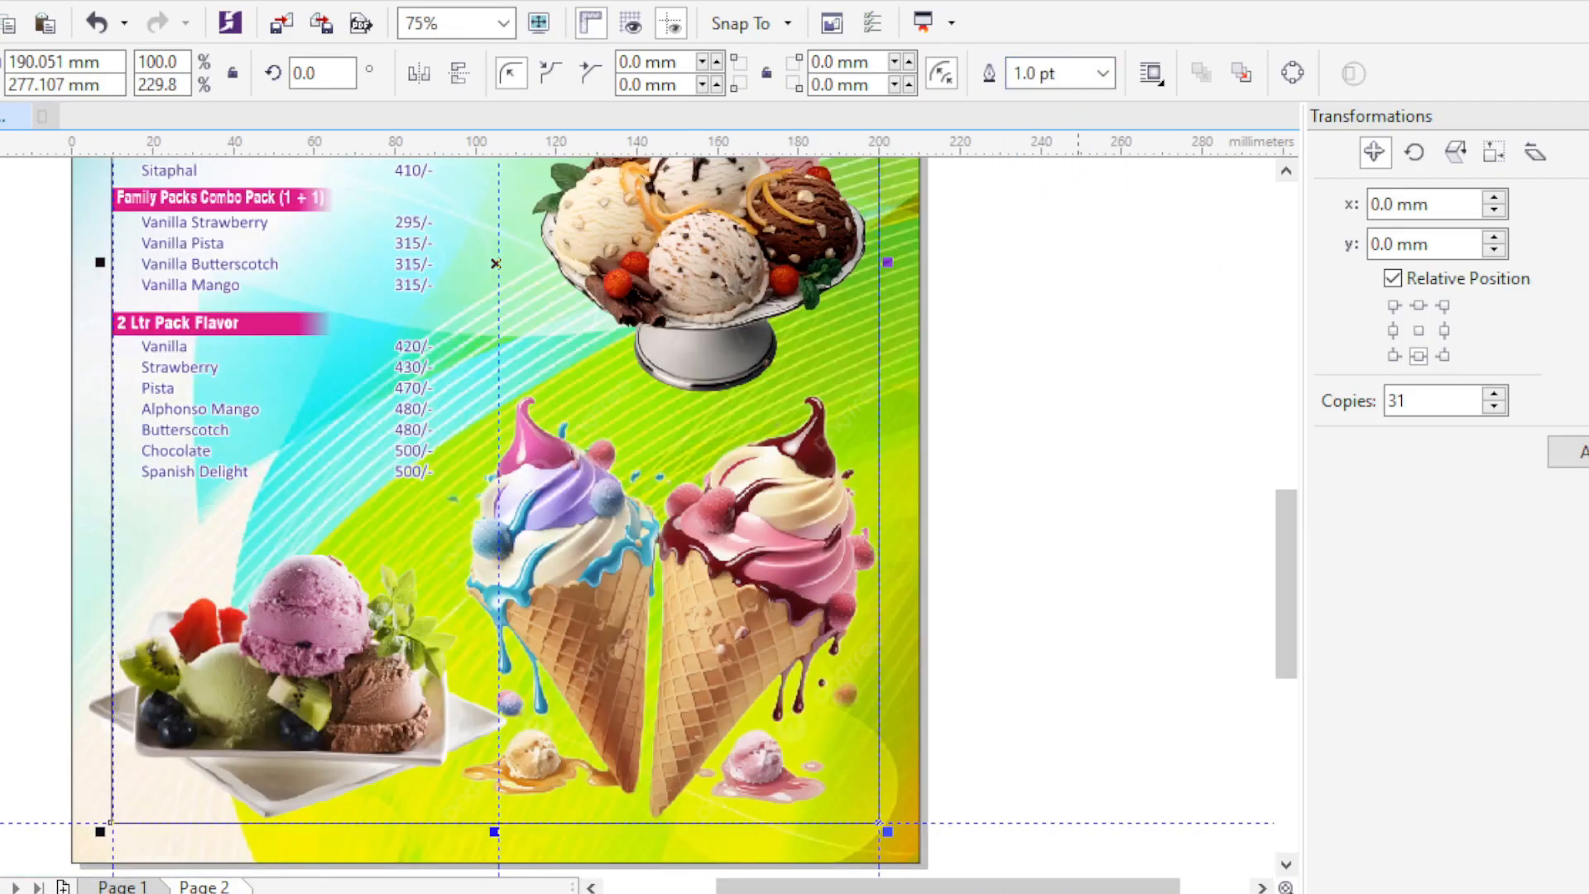
pyautogui.scroll(-2, 591, 507)
pyautogui.press('Escape')
pyautogui.scroll(2, 674, 337)
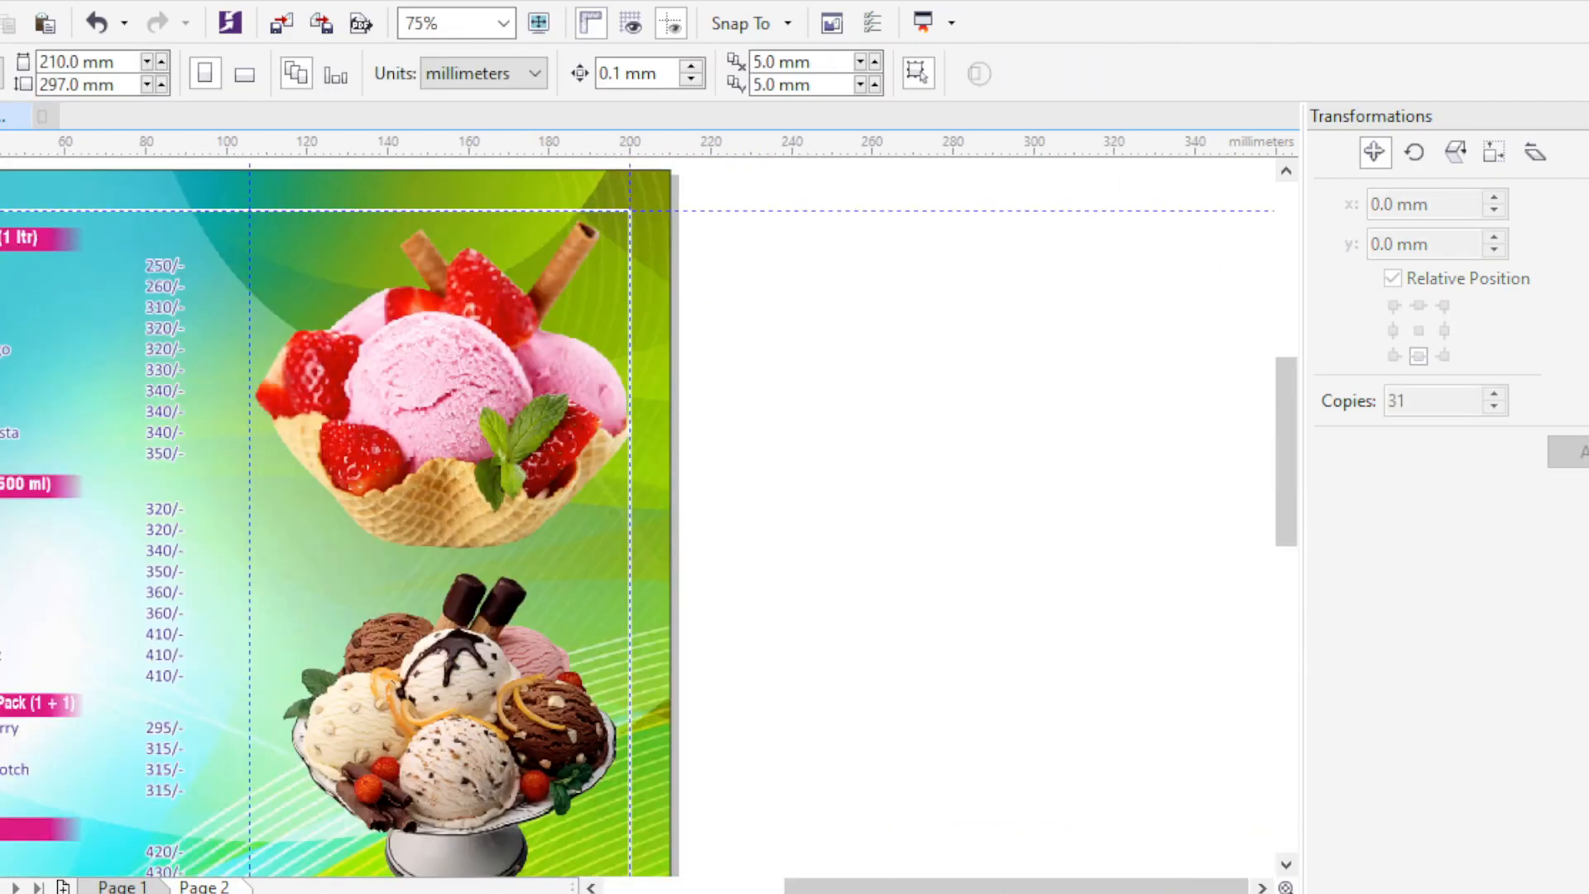
# - Return to page 1 of the ice cream menu
pyautogui.scroll(-1, 801, 420)
pyautogui.click(597, 316)
pyautogui.press('pageup')
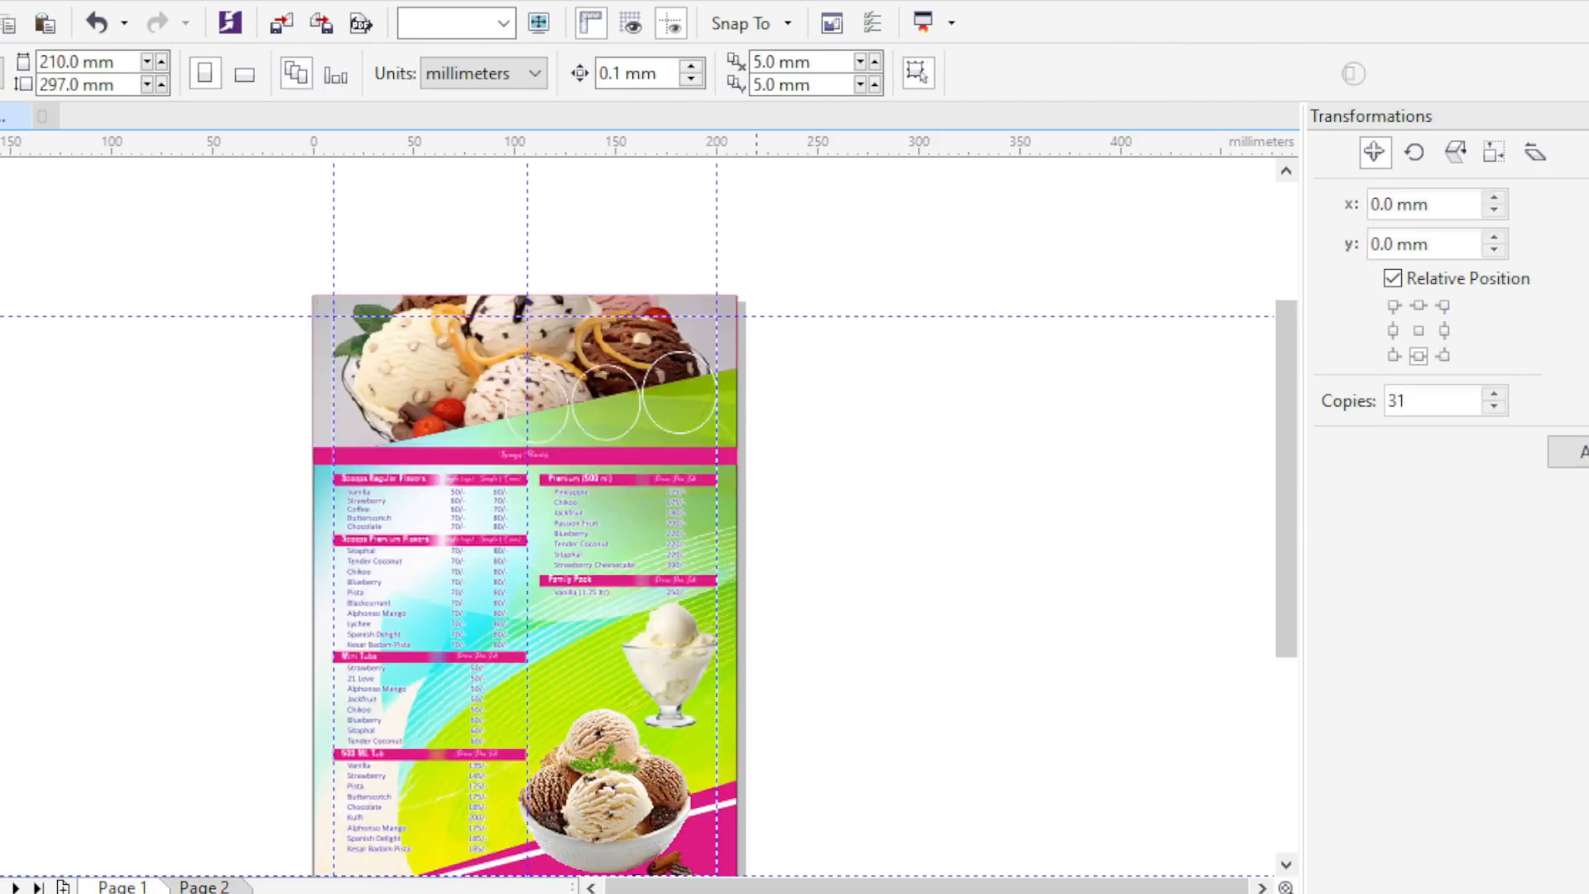
pyautogui.scroll(2, 739, 496)
pyautogui.scroll(-1, 739, 496)
pyautogui.click(717, 414)
pyautogui.press('Escape')
pyautogui.scroll(-1, 79, 383)
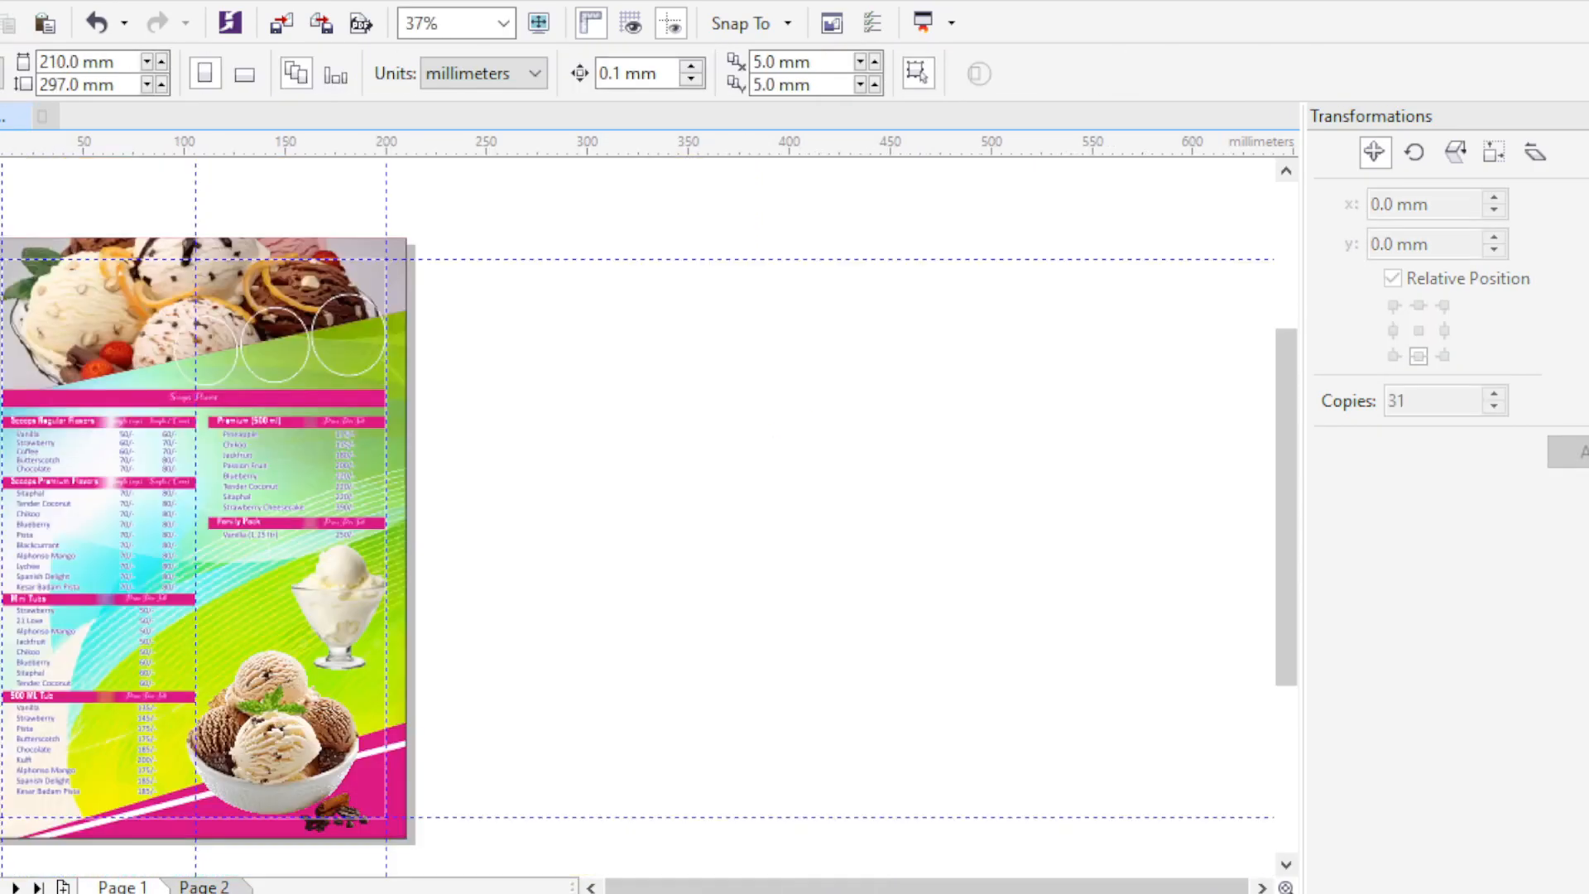
# - Open the header photo's PowerClip frame on page 1, adjust its contents and finish editing
pyautogui.scroll(2, 5, 397)
pyautogui.click(289, 405)
pyautogui.scroll(-2, 289, 405)
pyautogui.click(554, 306)
pyautogui.click(377, 449)
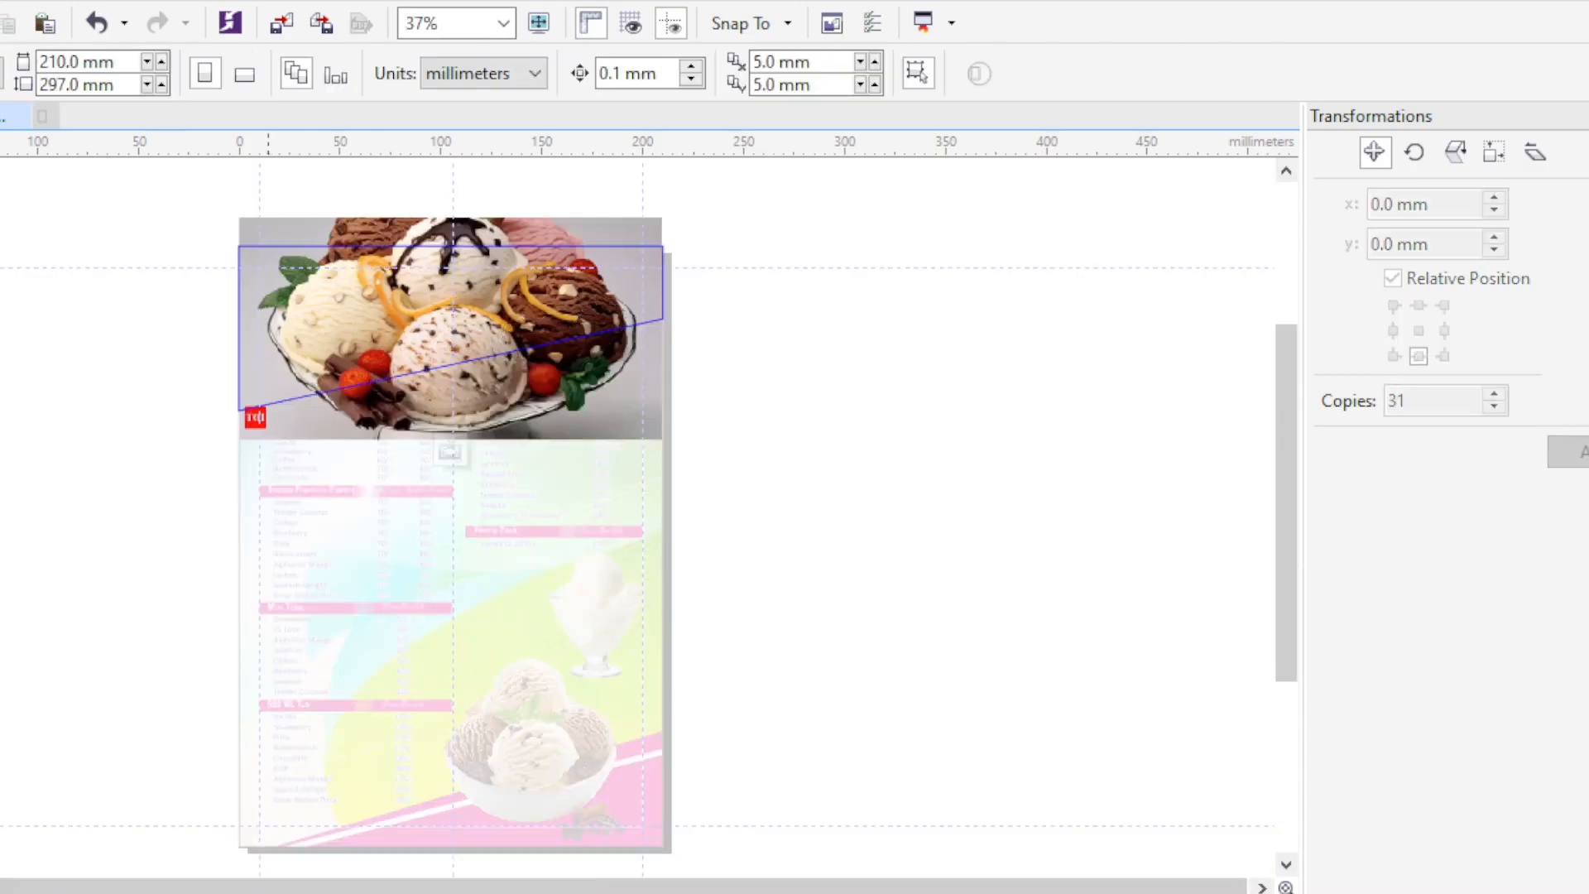
pyautogui.scroll(1, 267, 404)
pyautogui.click(593, 470)
pyautogui.moveTo(634, 484); pyautogui.dragTo(668, 484)
pyautogui.click(633, 455)
pyautogui.scroll(-1, 555, 514)
pyautogui.press('Escape')
pyautogui.moveTo(873, 513); pyautogui.dragTo(694, 411)
pyautogui.press('pagedown')
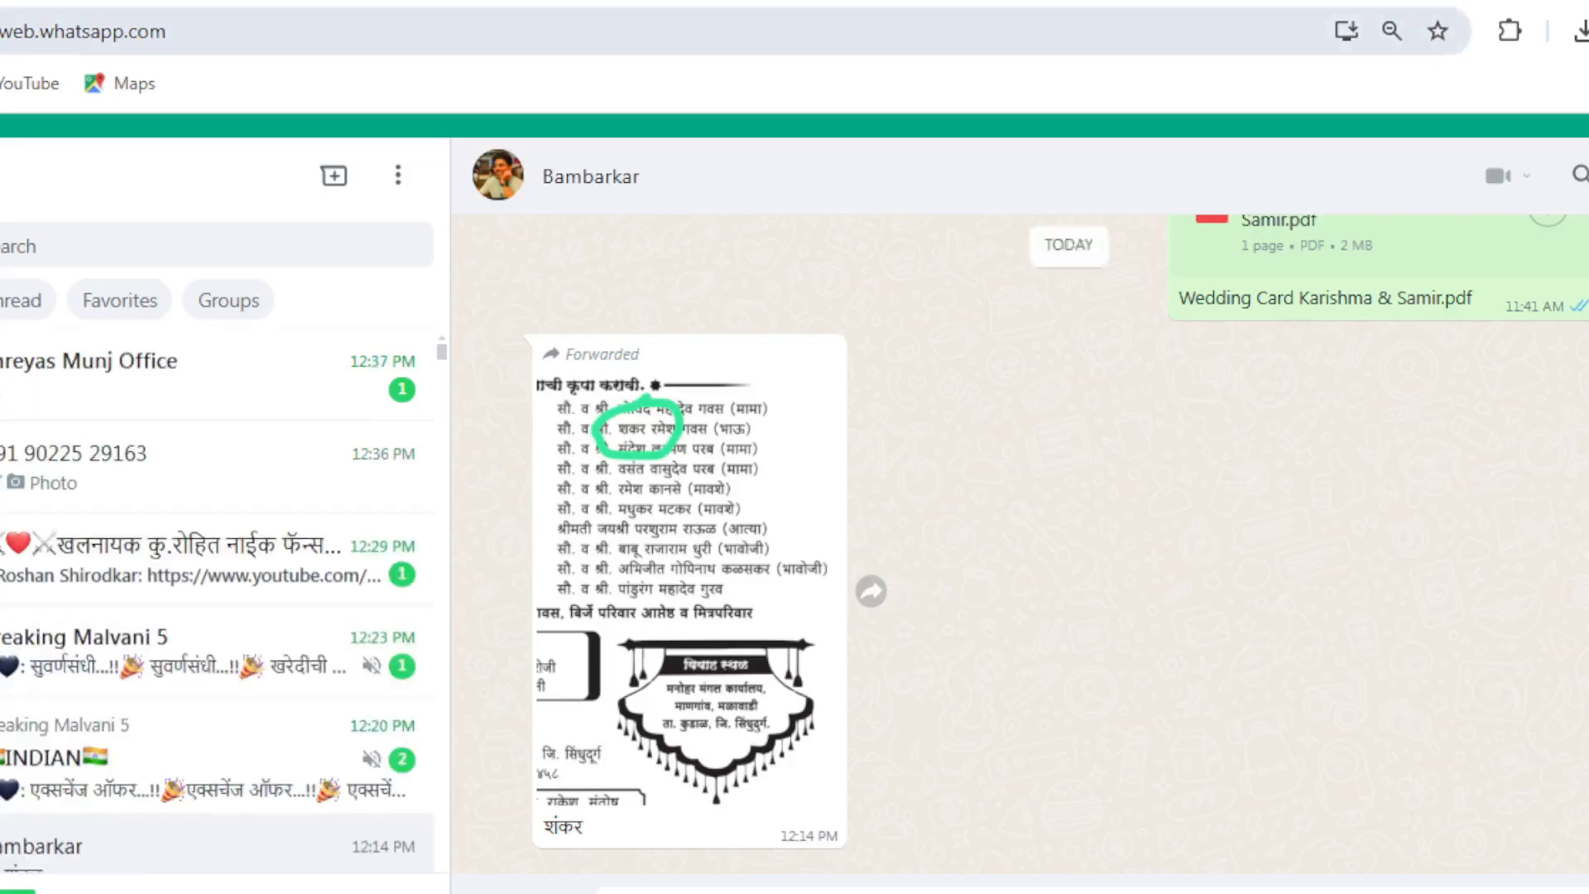
# - Switch to the Chrome browser and search Google Images for icecream png in a new tab
pyautogui.hotkey('ctrl', 't')
pyautogui.write('ice')
pyautogui.press('Return')
pyautogui.click(117, 272)
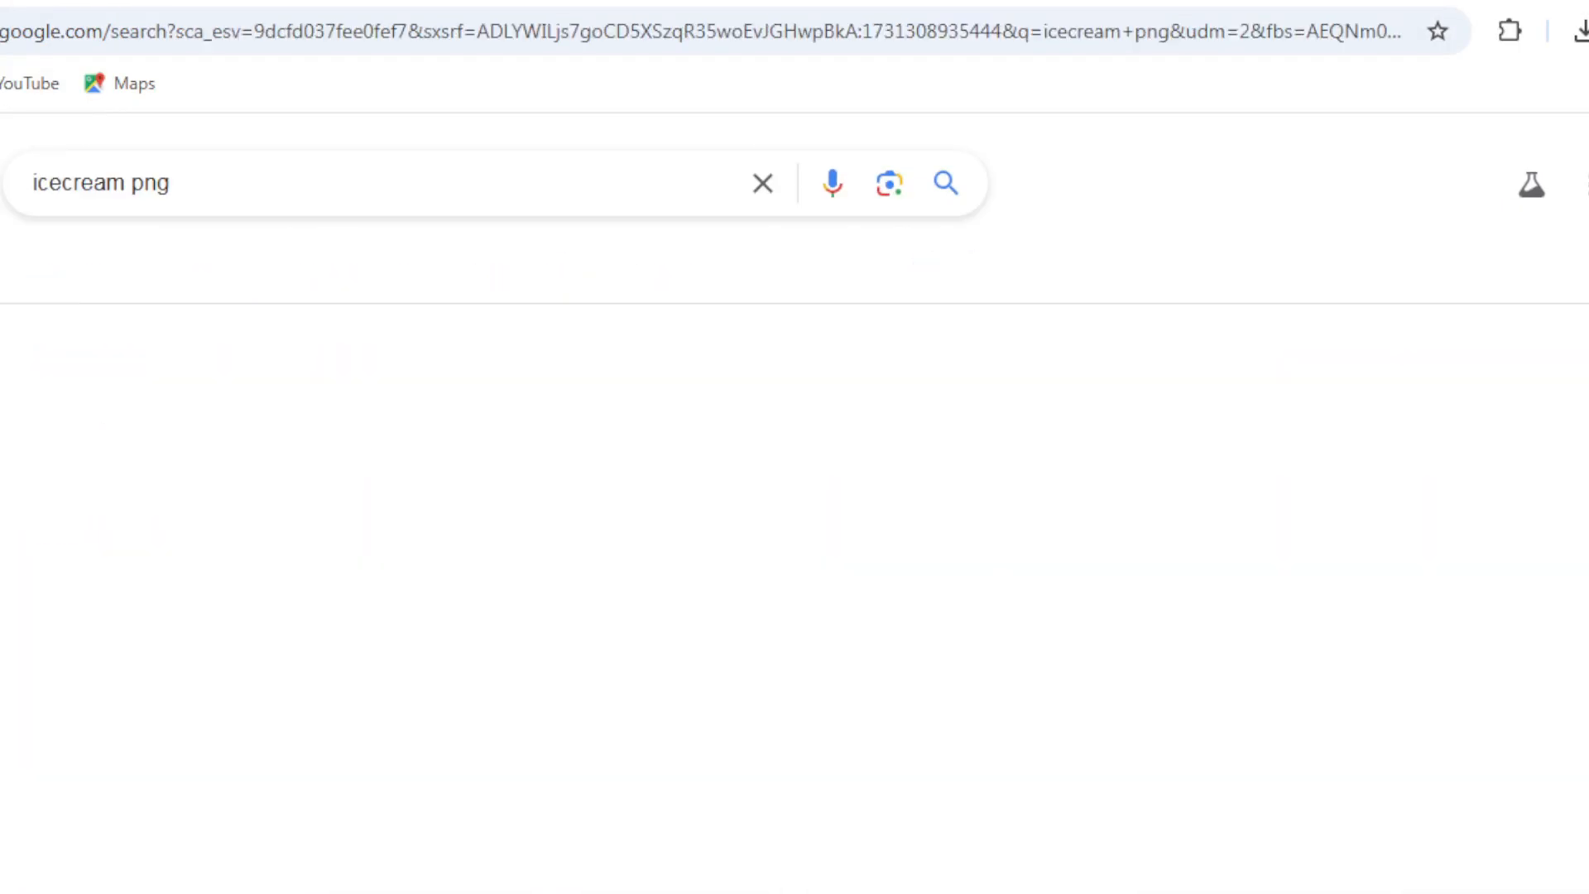
# - Filter the image results to large size and open the Vecteezy ice cream cup preview
pyautogui.click(948, 272)
pyautogui.click(62, 444)
pyautogui.click(102, 533)
pyautogui.click(343, 650)
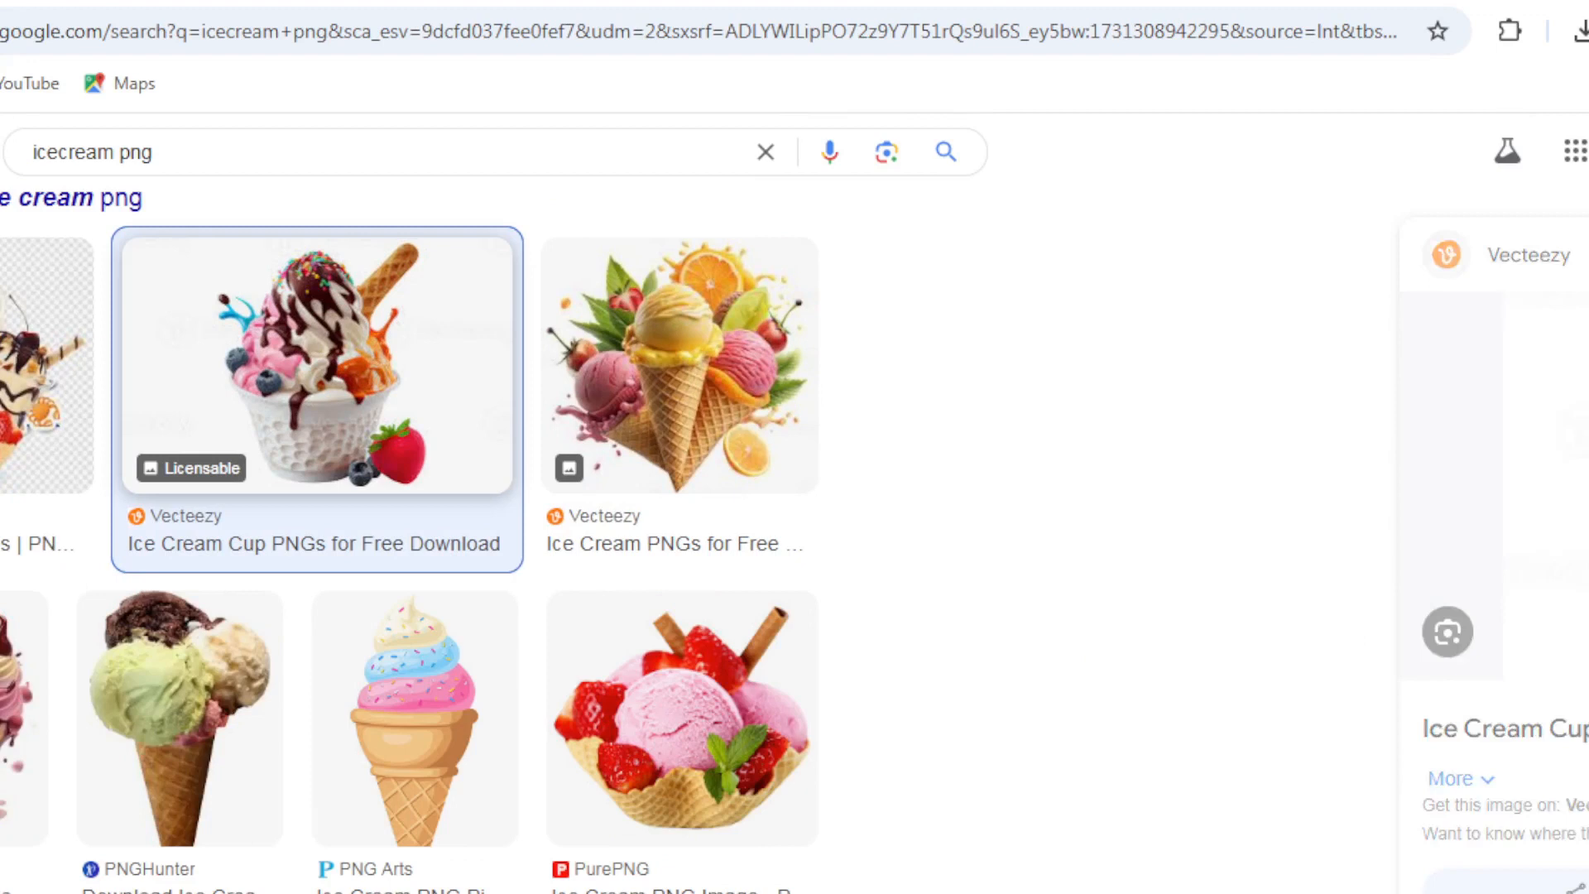
# - Change the image search to icecream image and open one of the results
pyautogui.write('image')
pyautogui.press('Return')
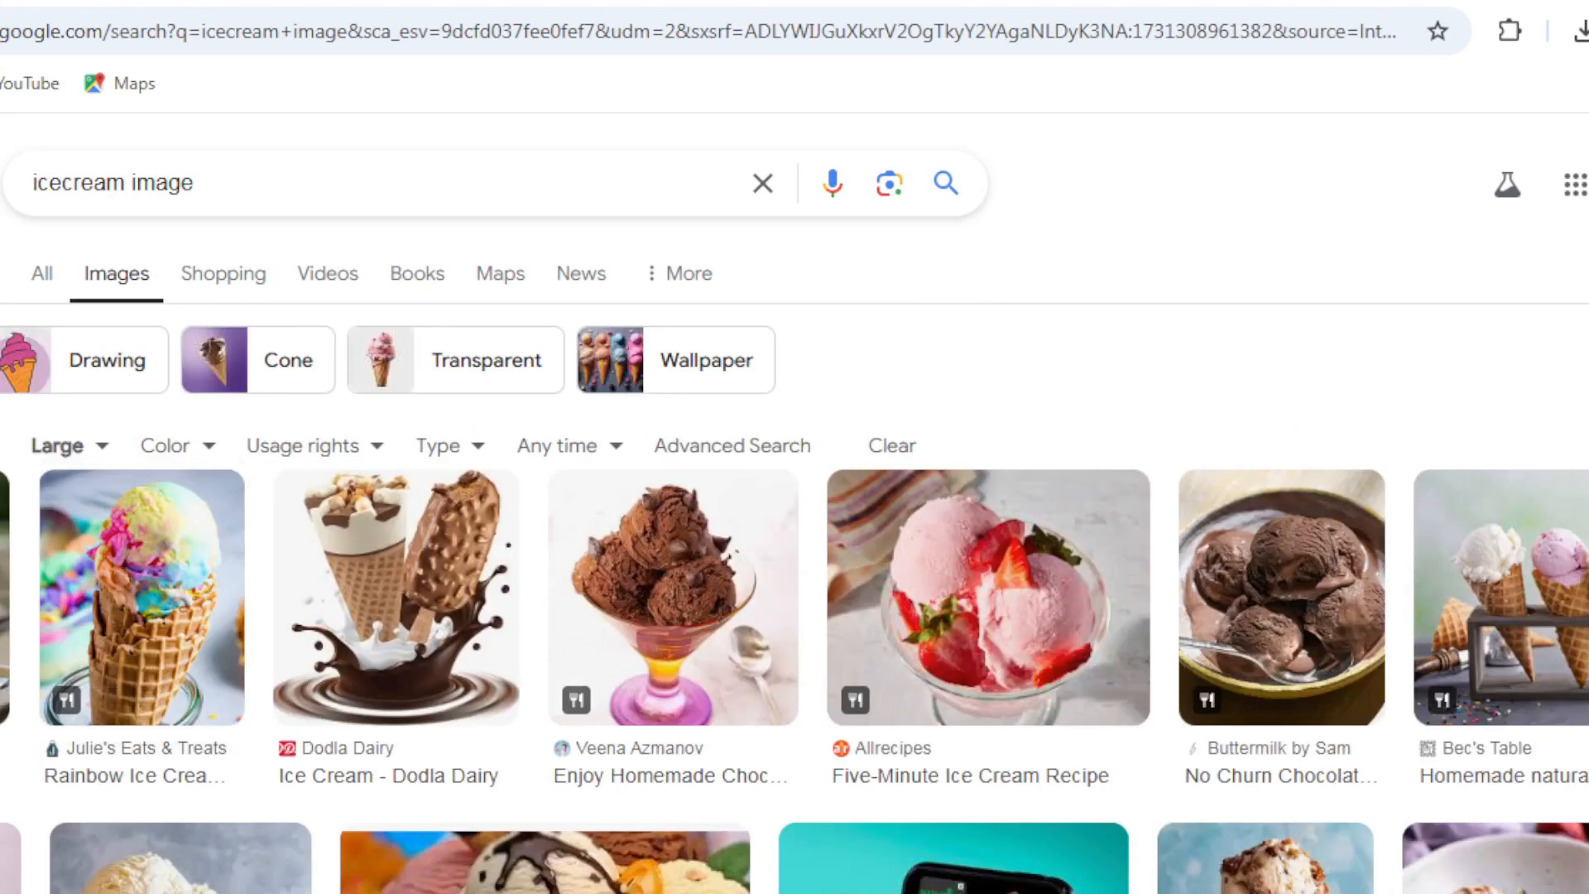
pyautogui.scroll(-2, 795, 580)
pyautogui.click(1489, 778)
pyautogui.rightClick(1264, 426)
pyautogui.click(1357, 454)
pyautogui.hotkey('ctrl', 'w')
# - Open the strawberry ice cream cone result and paste the copied image into the CorelDRAW menu page
pyautogui.scroll(-10, 688, 489)
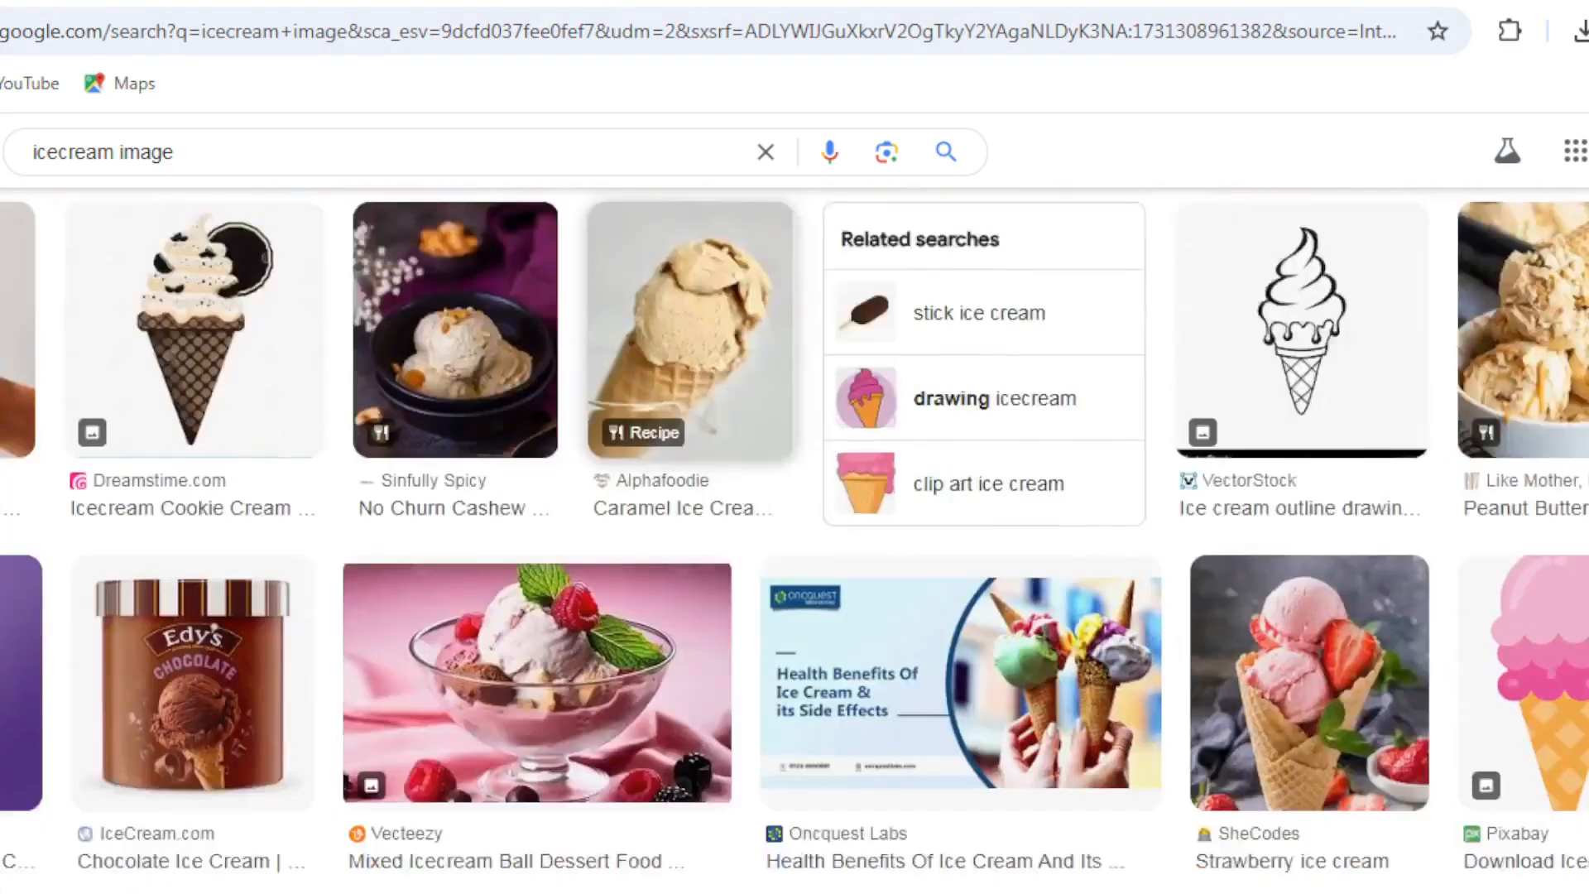
pyautogui.click(1248, 592)
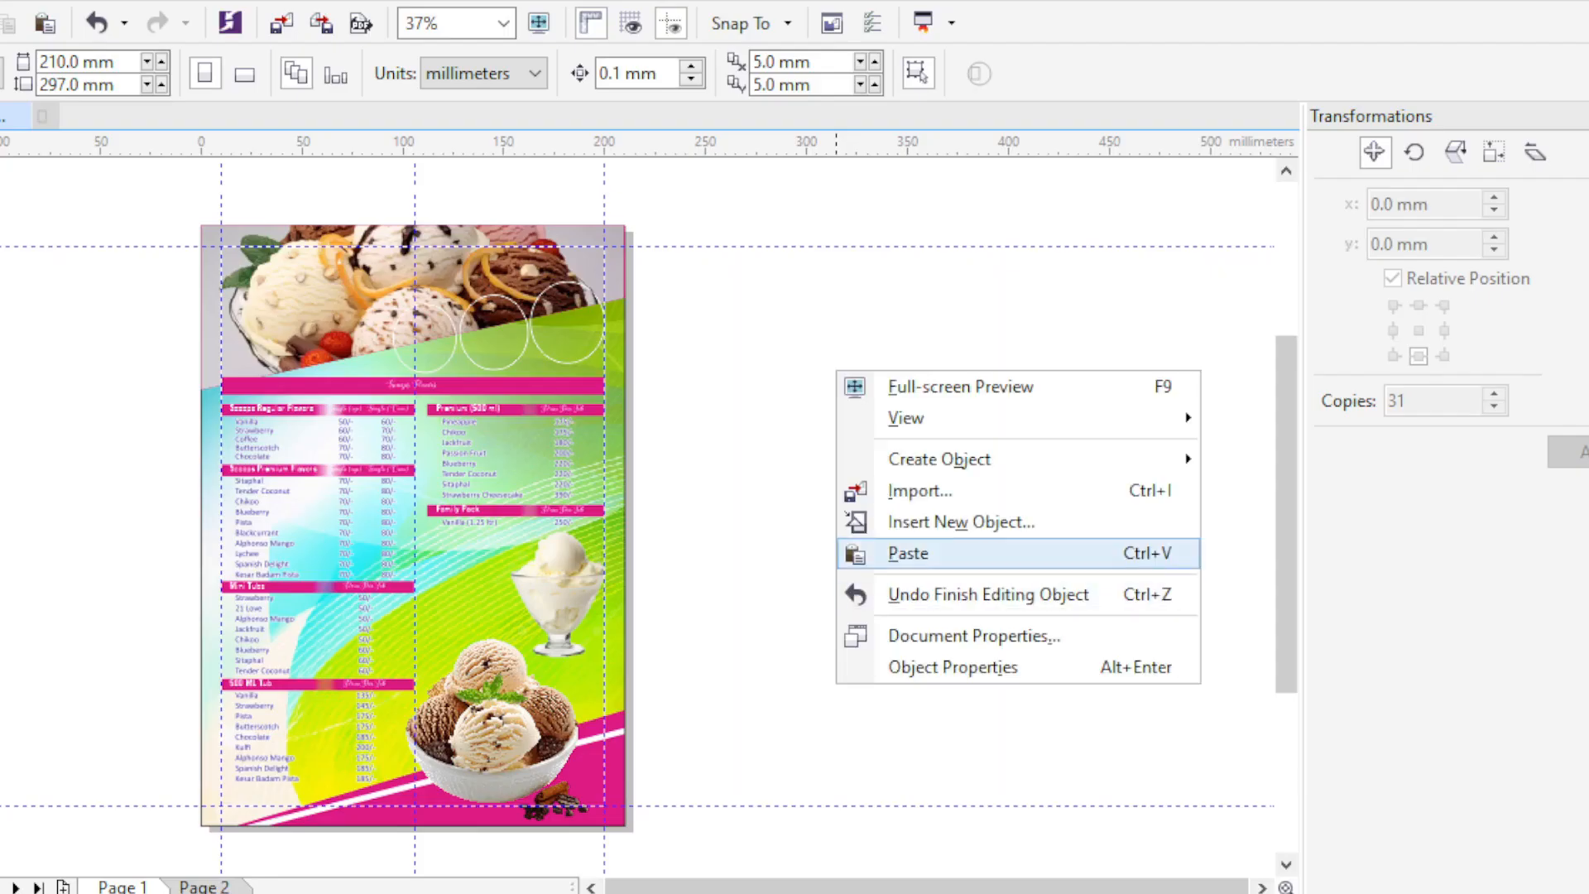
pyautogui.click(905, 549)
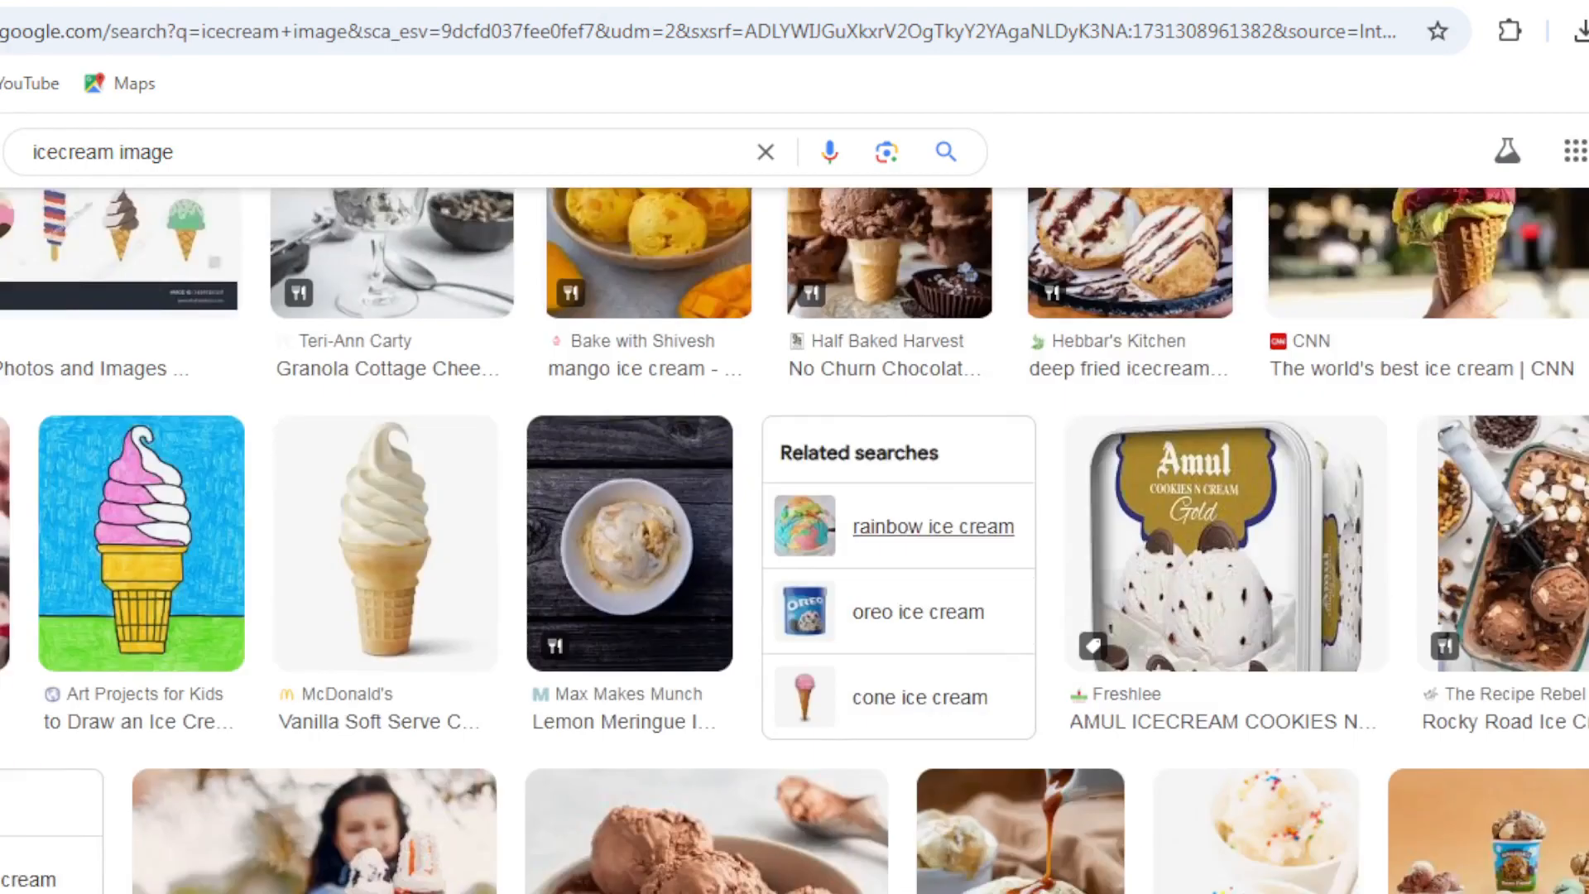
# - Find the Pinterest three-scoop glass sundae with a wafer among the large icecream png results in the browser and save its image
pyautogui.scroll(-6, 933, 526)
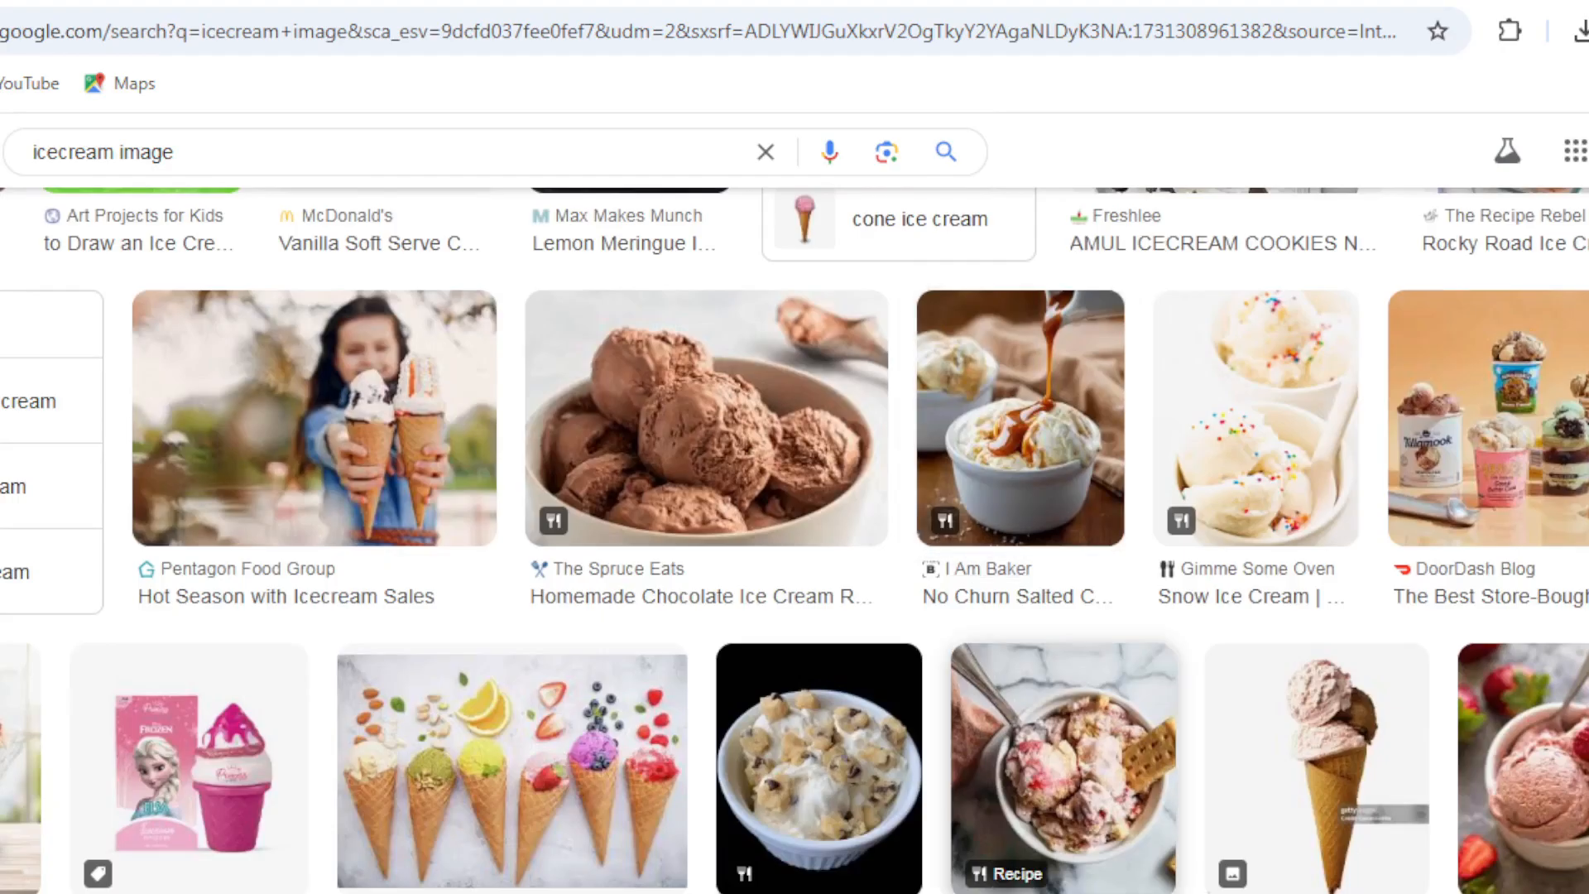
pyautogui.click(175, 723)
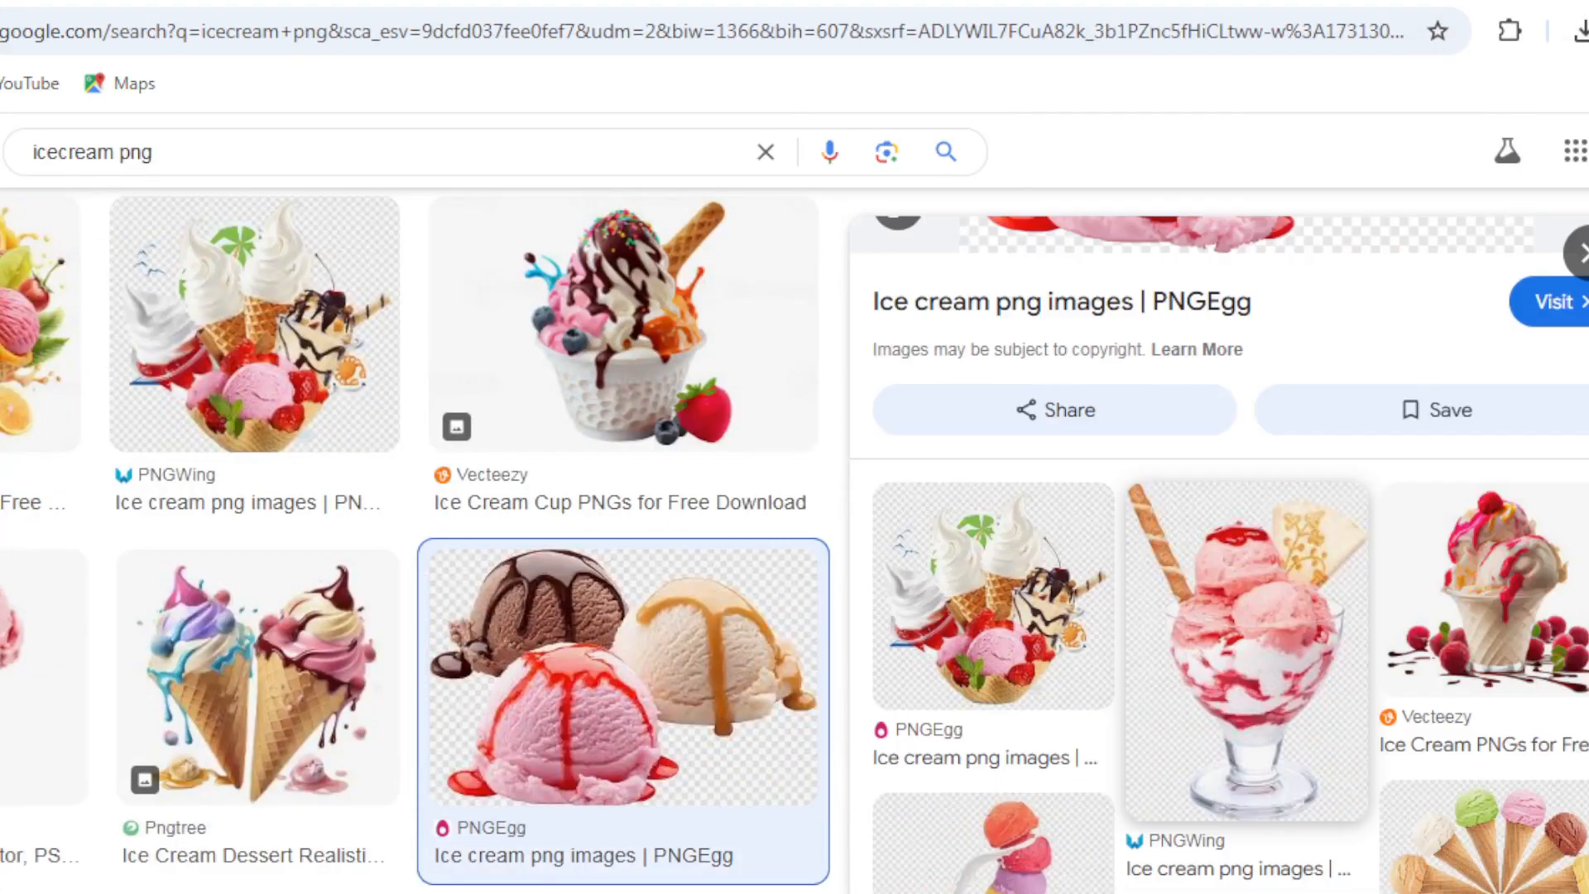
pyautogui.scroll(-10, 1216, 554)
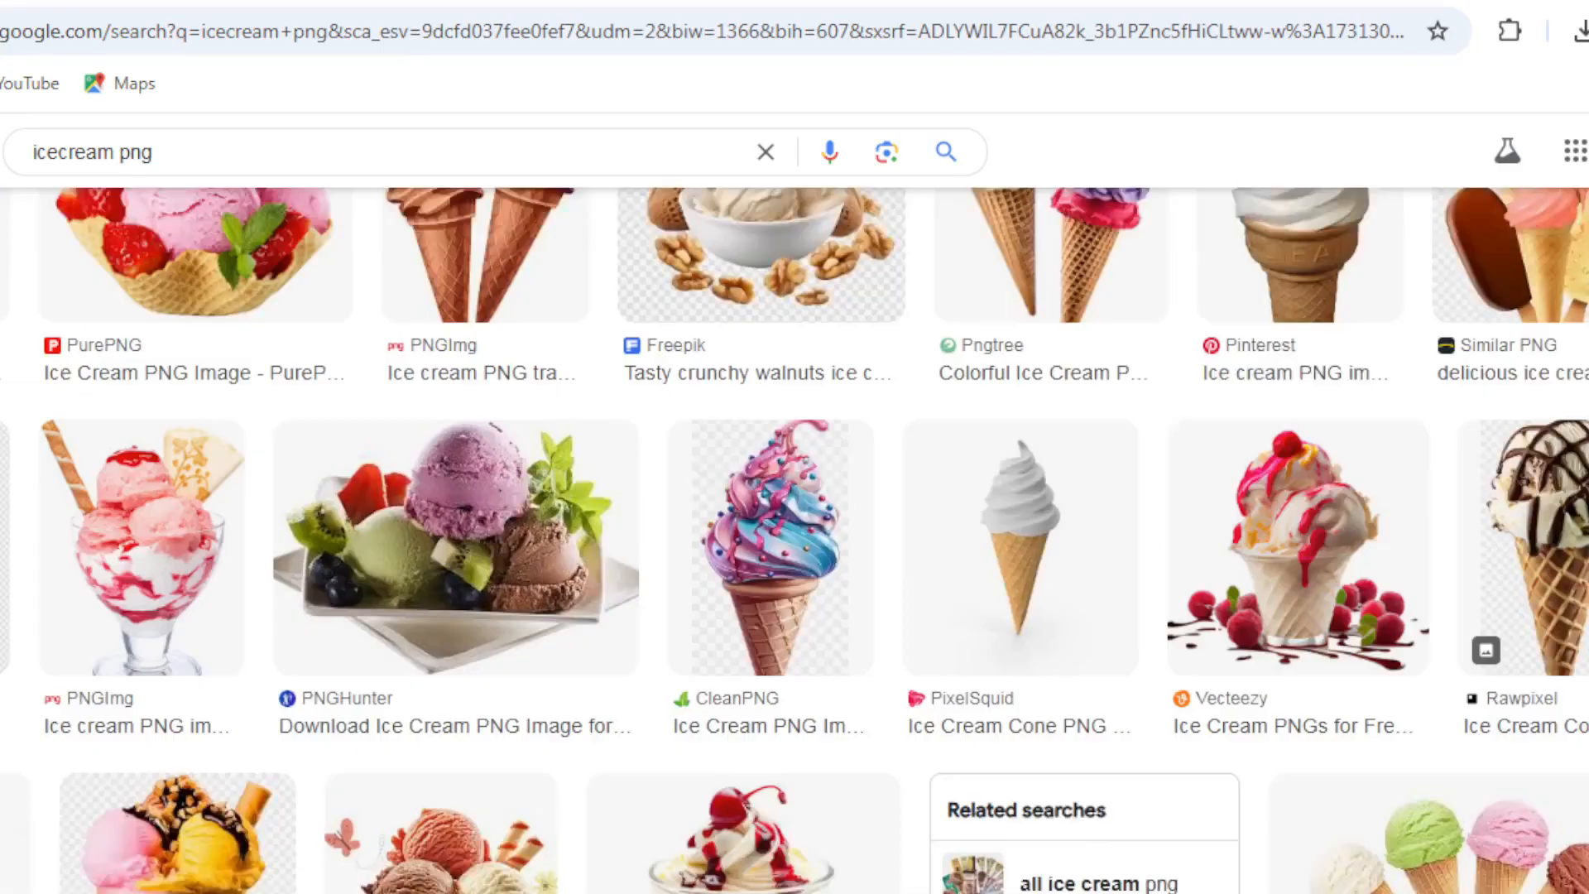
pyautogui.scroll(-6, 794, 538)
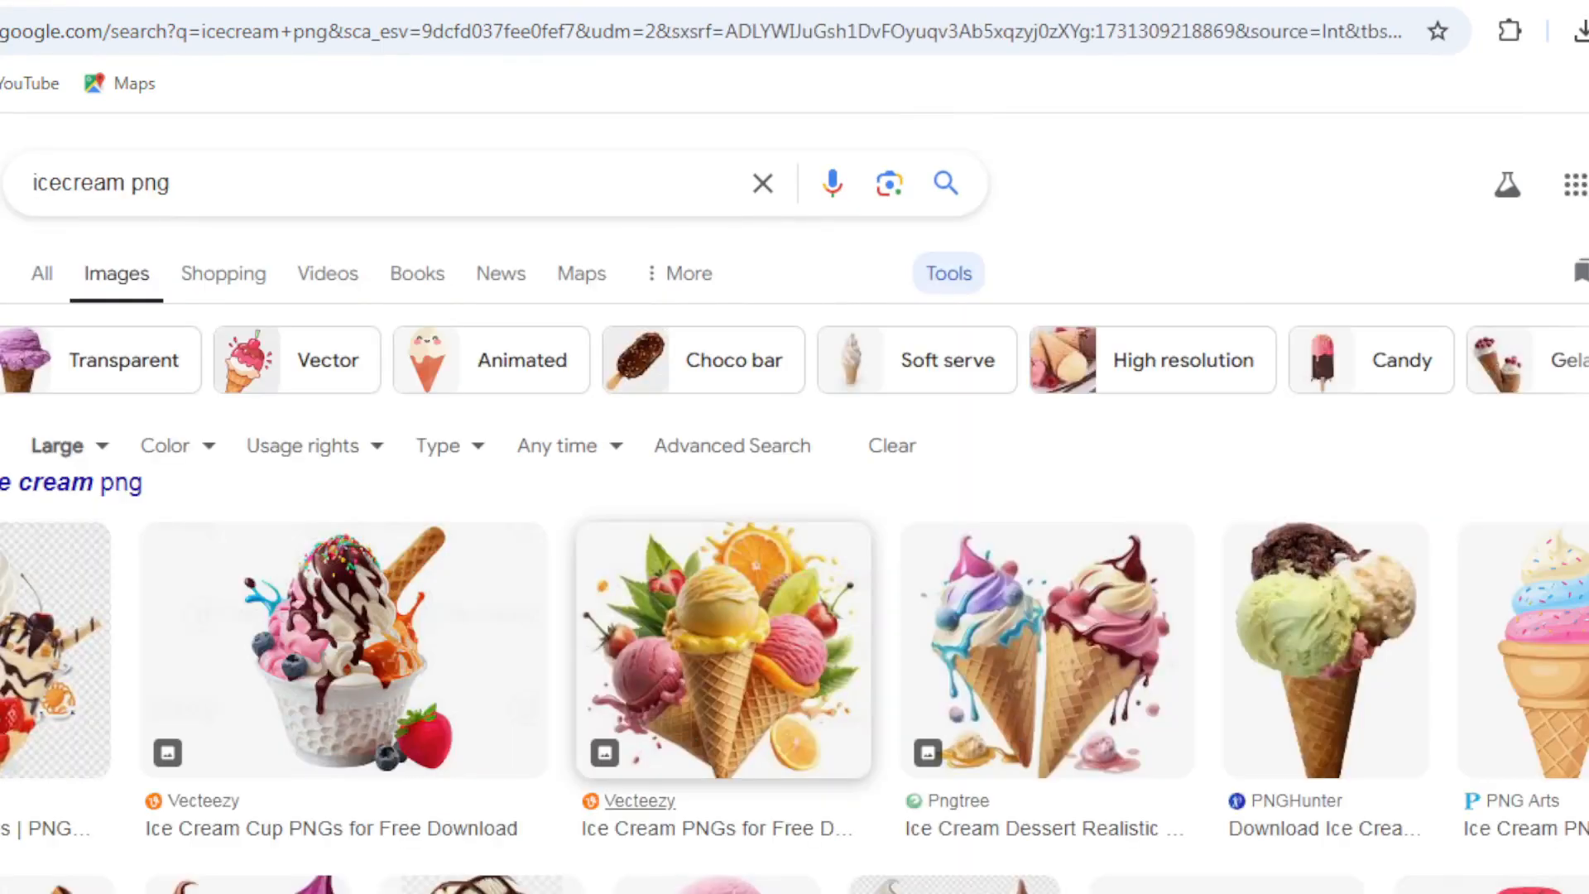
pyautogui.scroll(-5, 794, 538)
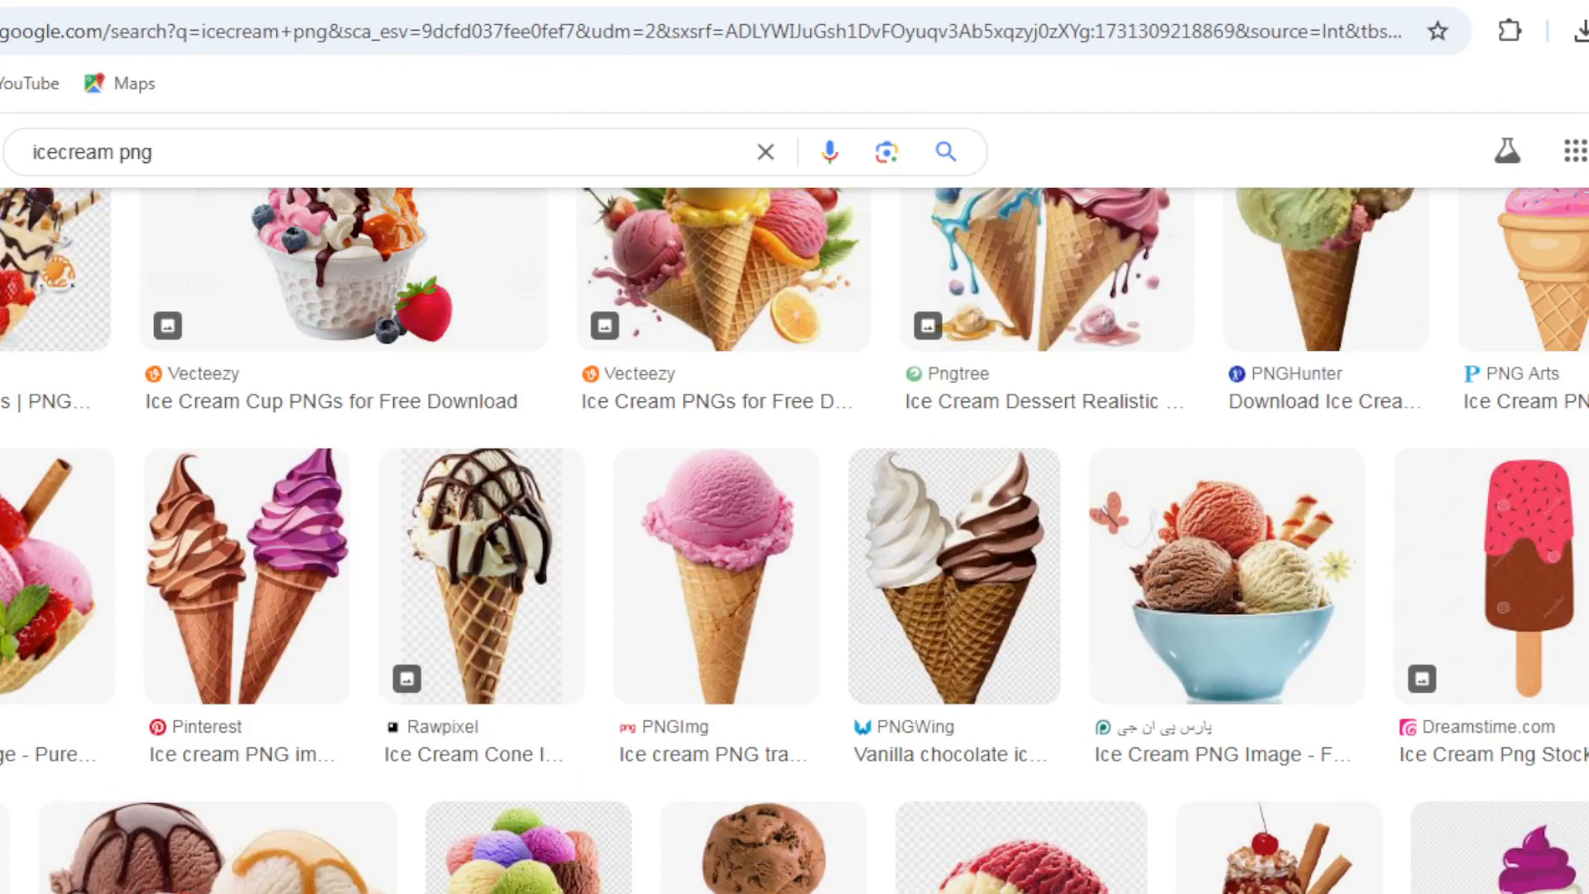
pyautogui.scroll(-6, 794, 538)
pyautogui.click(480, 723)
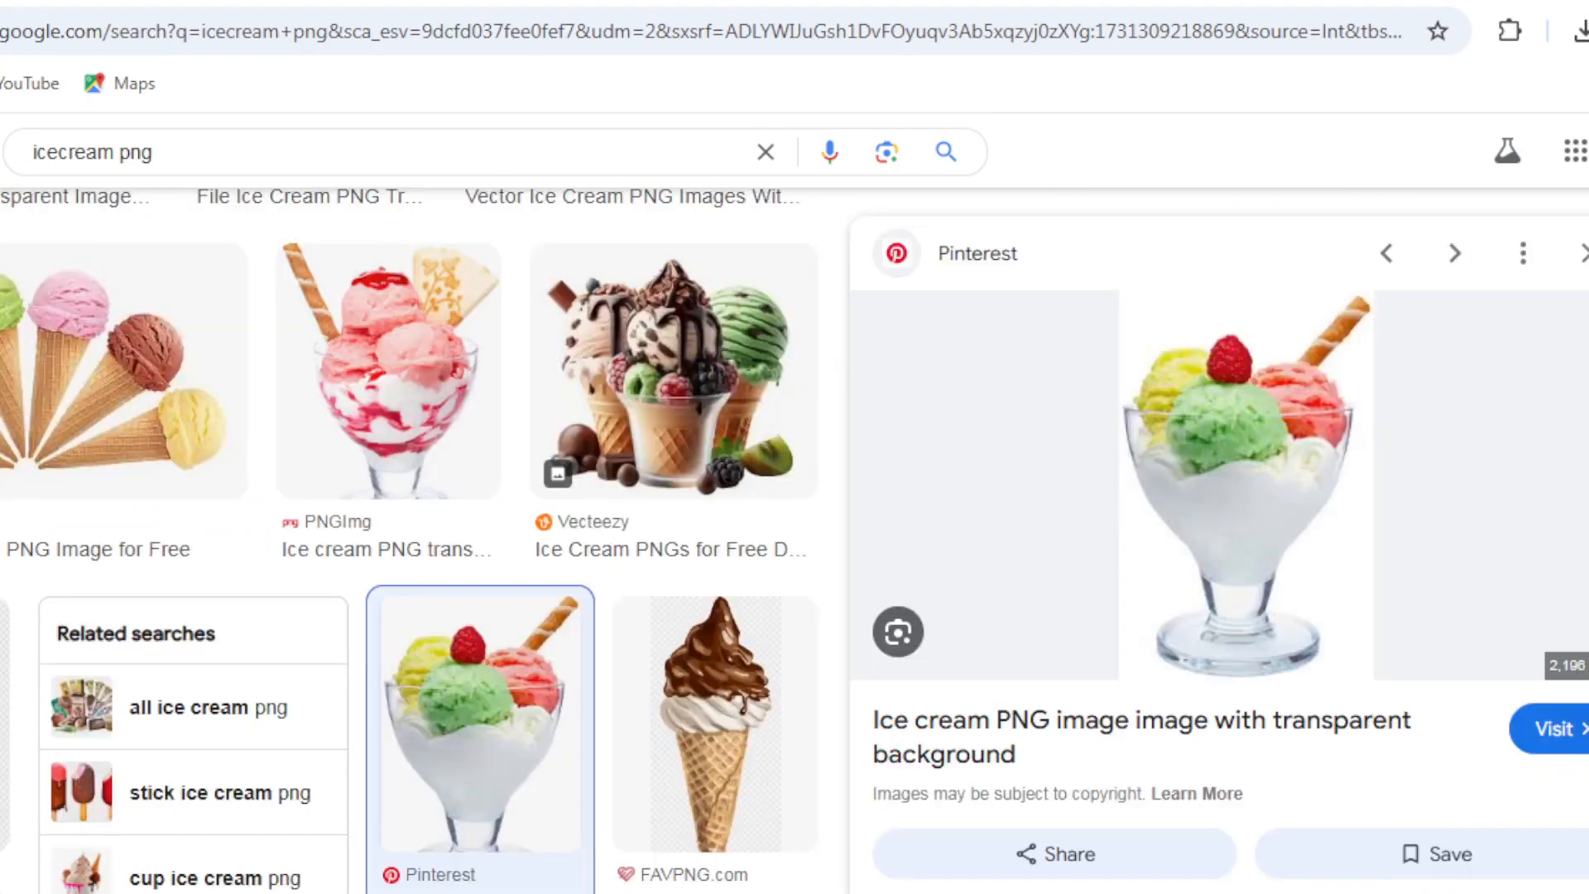
pyautogui.rightClick(1225, 463)
pyautogui.click(1313, 323)
pyautogui.press('Return')
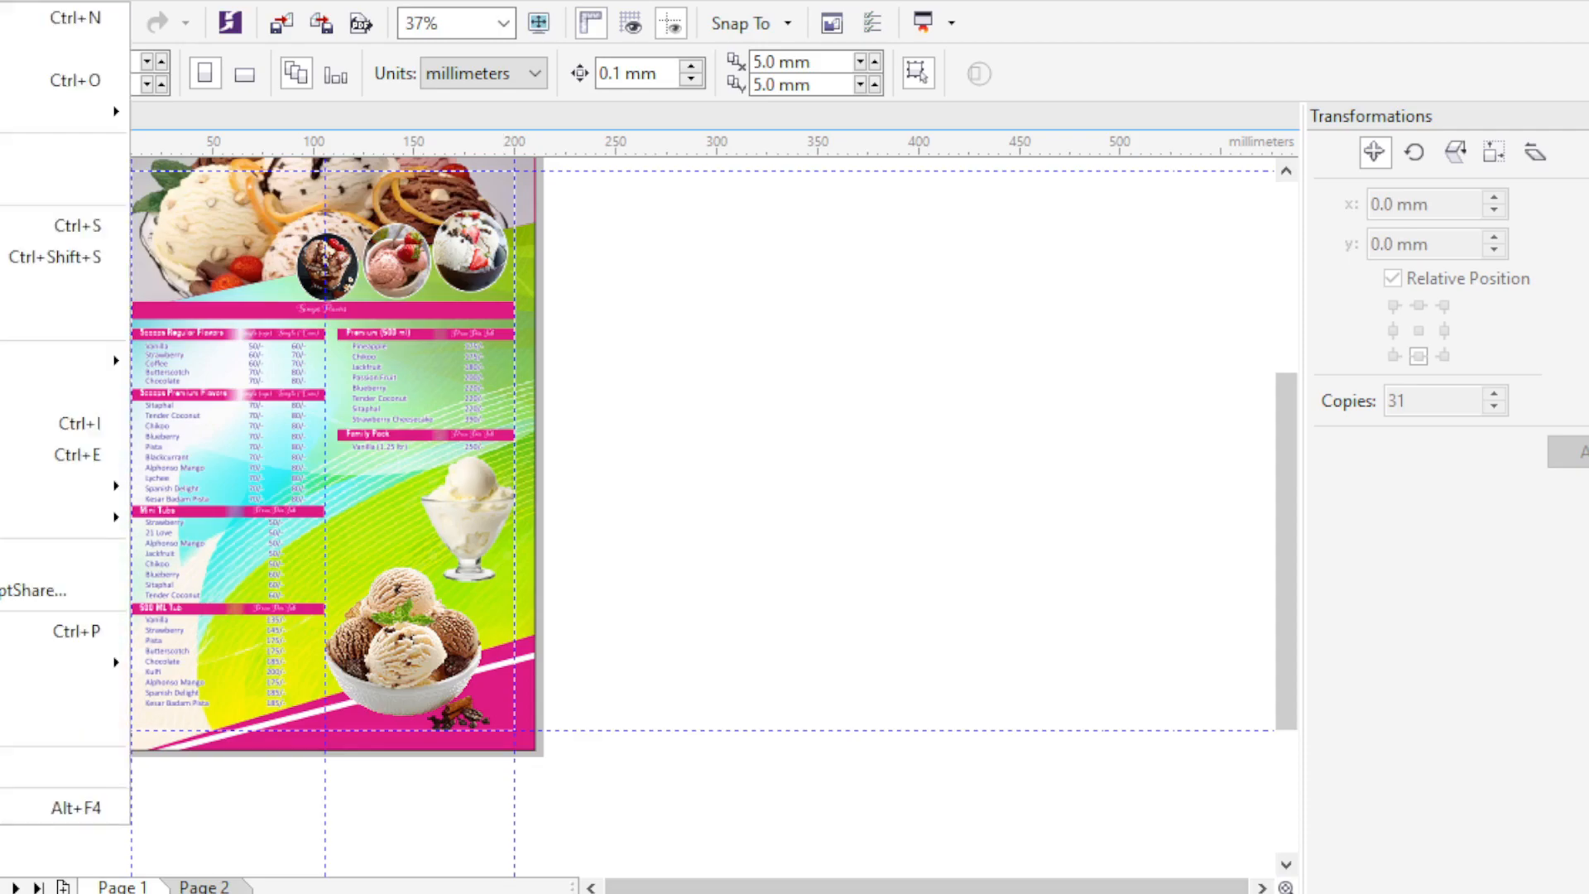
# - Import the saved sundae image into CorelDRAW and scale it down in the empty area beside page 1
pyautogui.hotkey('ctrl', 'i')
pyautogui.doubleClick(110, 221)
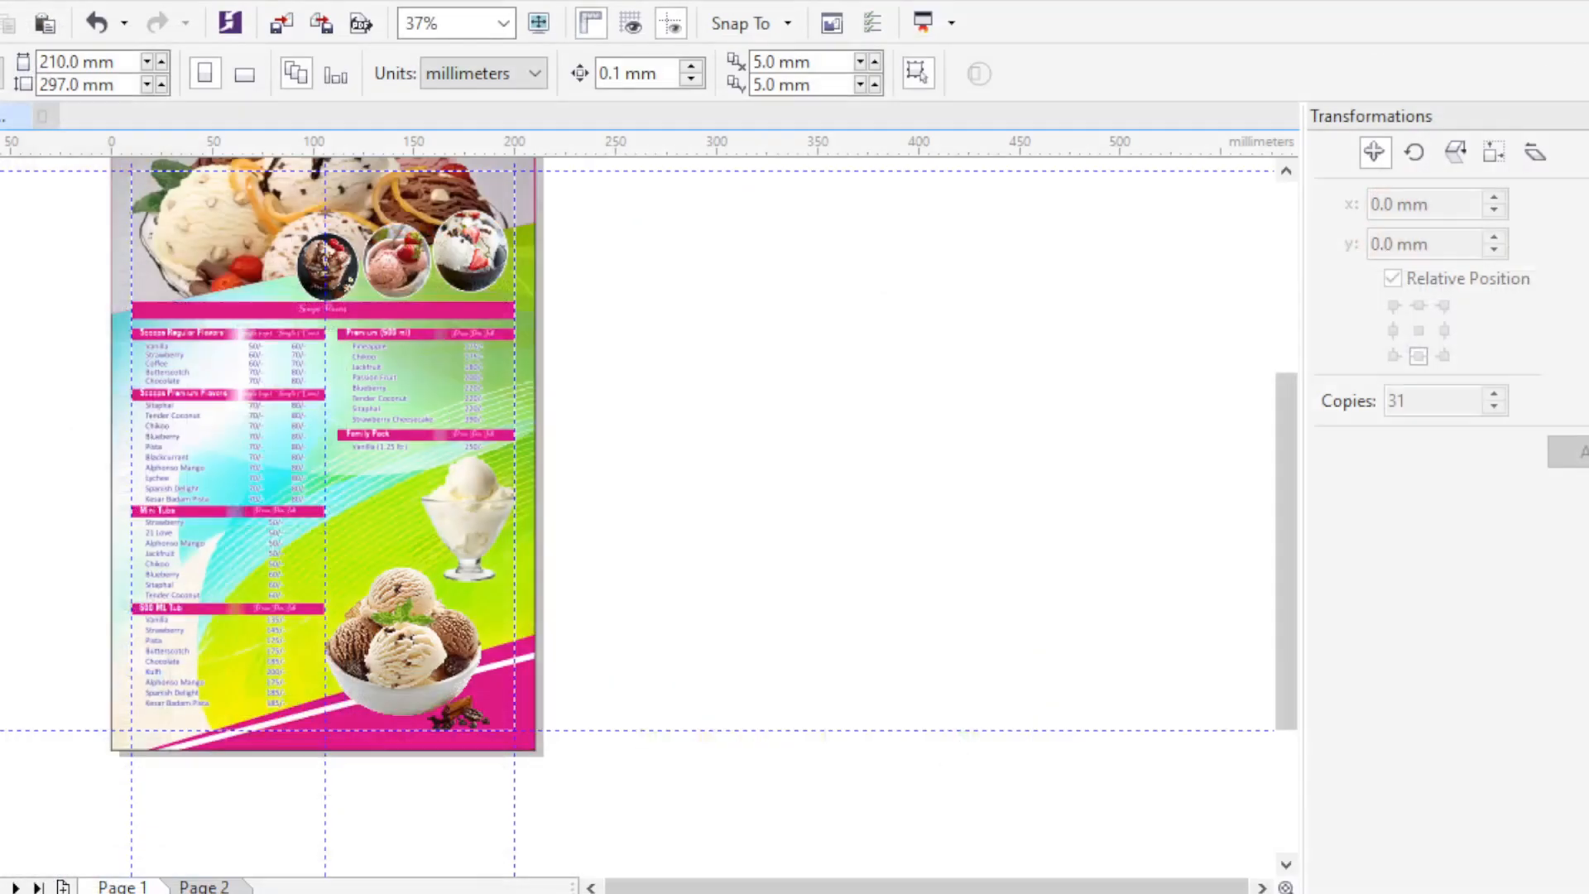
pyautogui.click(647, 463)
pyautogui.scroll(-2, 770, 427)
pyautogui.moveTo(1096, 331); pyautogui.dragTo(749, 348)
pyautogui.scroll(2, 700, 331)
pyautogui.doubleClick(579, 489)
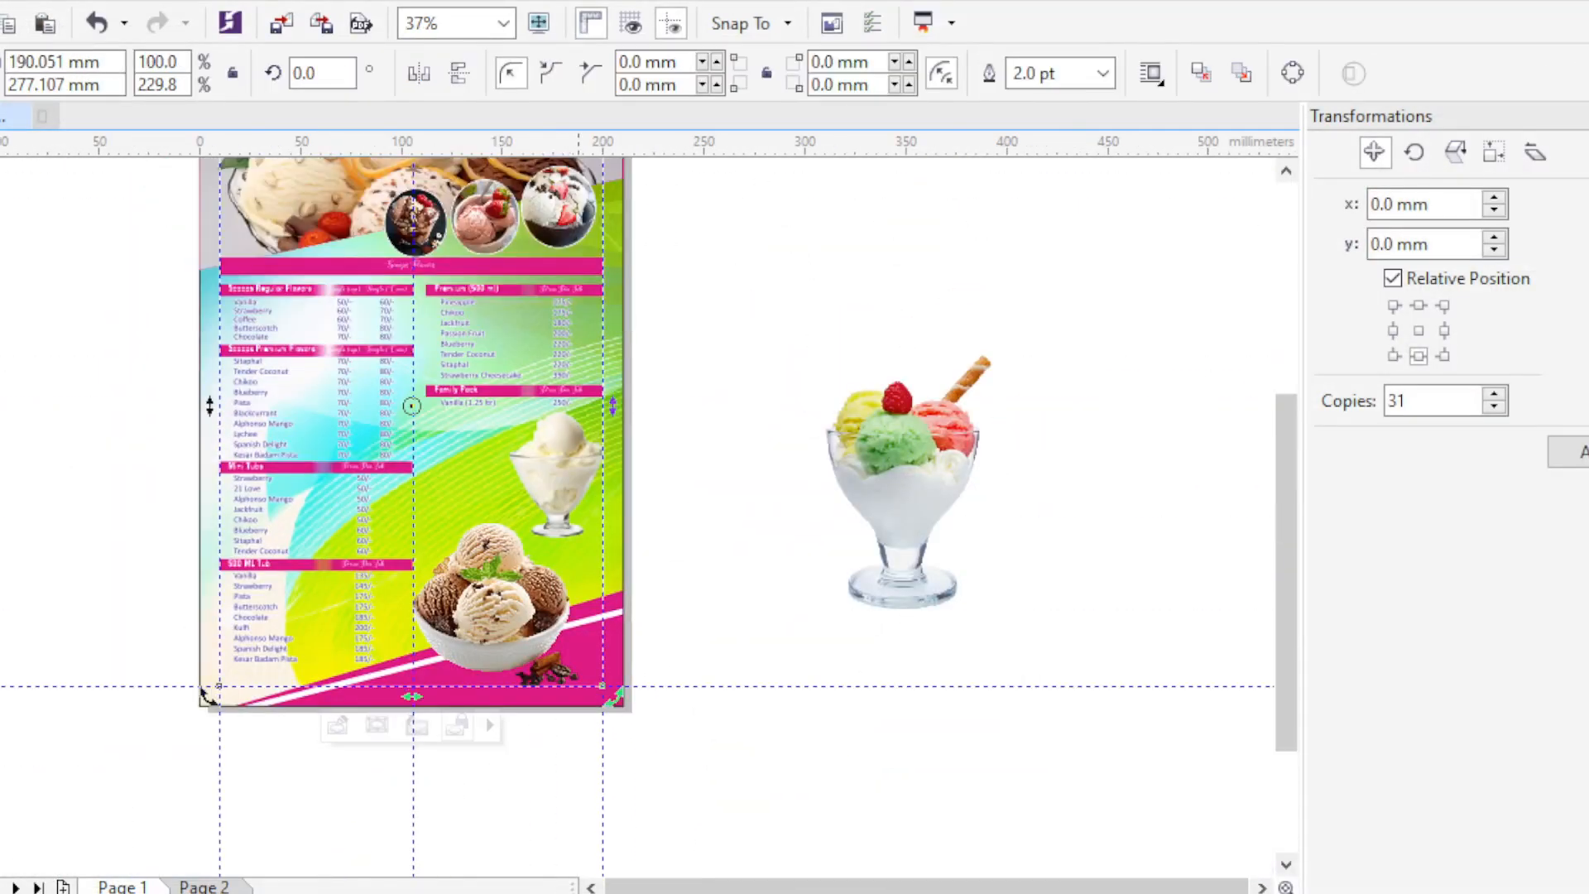
# - Move the sundae below the Family Pack list beside the vanilla glass and scale it to about 38 by 58.5 mm
pyautogui.moveTo(910, 505); pyautogui.dragTo(466, 509)
pyautogui.scroll(1, 466, 508)
pyautogui.moveTo(568, 270); pyautogui.dragTo(522, 322)
pyautogui.scroll(1, 476, 269)
pyautogui.moveTo(402, 579); pyautogui.dragTo(402, 536)
pyautogui.hscroll(1, 402, 536)
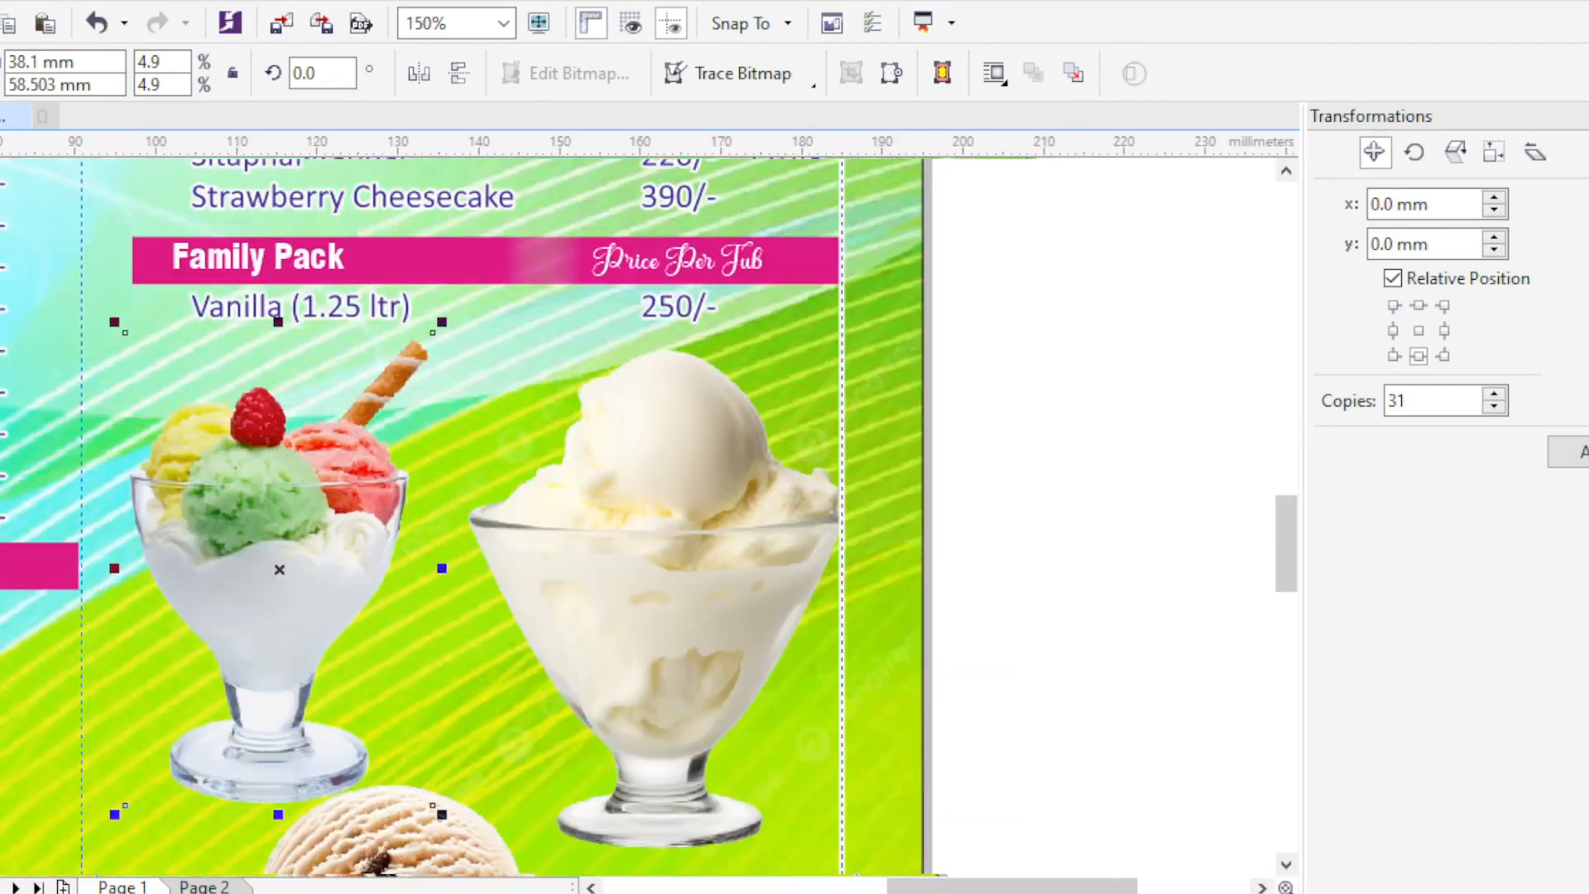
# - Check the sundae's placement and shrink the neighbouring vanilla ice cream image to about 69 mm inside the PowerClip
pyautogui.click(840, 413)
pyautogui.scroll(-1, 533, 265)
pyautogui.scroll(1, 630, 266)
pyautogui.scroll(-2, 721, 506)
pyautogui.press('Escape')
pyautogui.click(584, 521)
pyautogui.scroll(2, 583, 521)
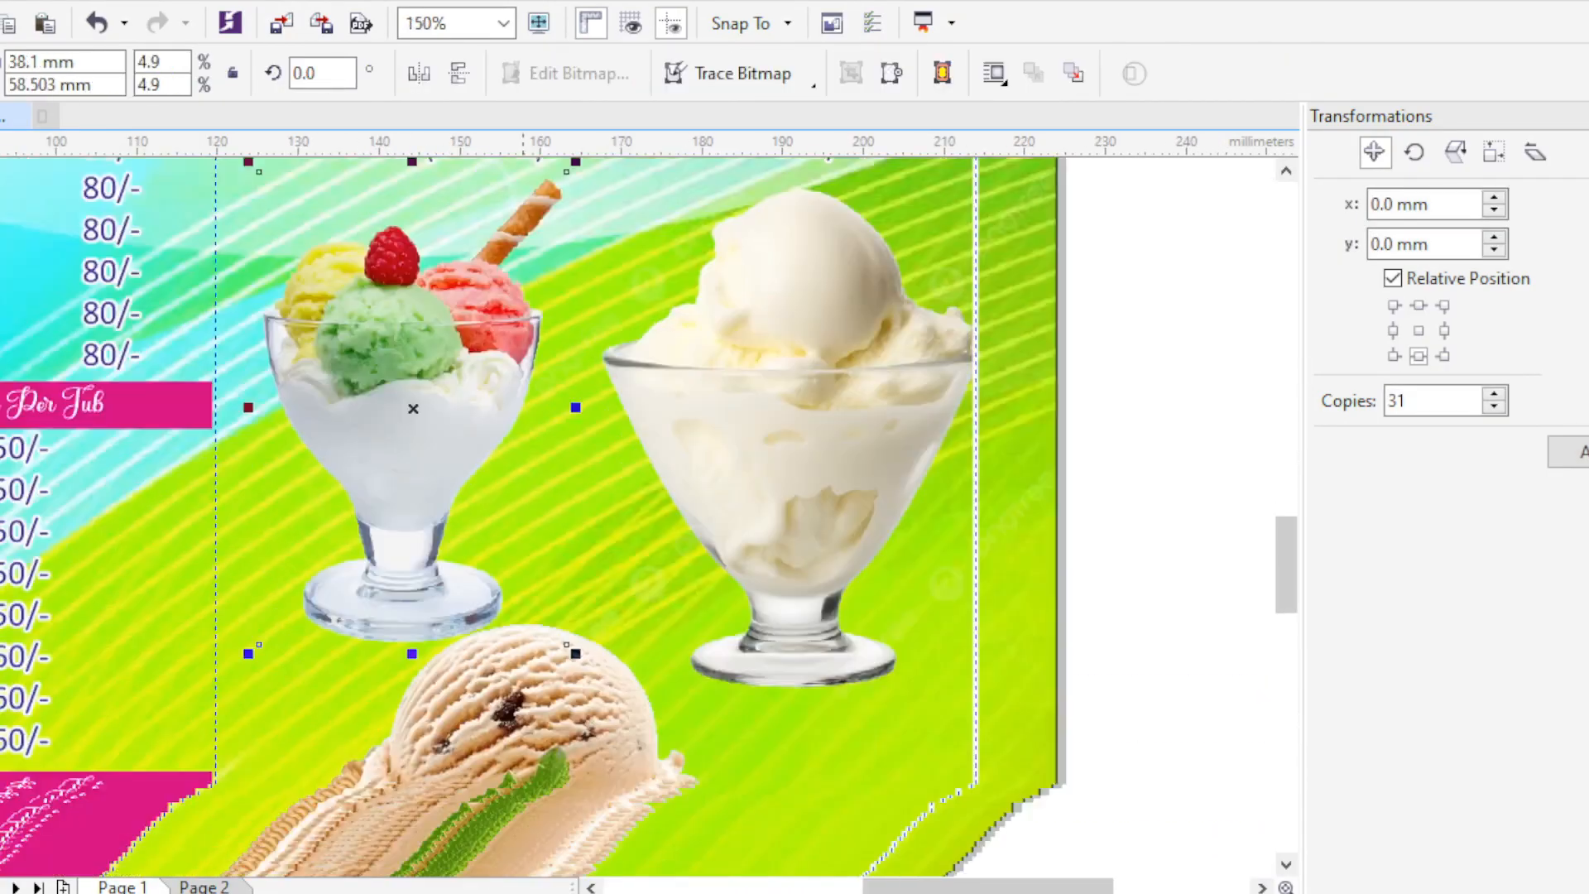
pyautogui.scroll(1, 577, 502)
pyautogui.scroll(-2, 577, 502)
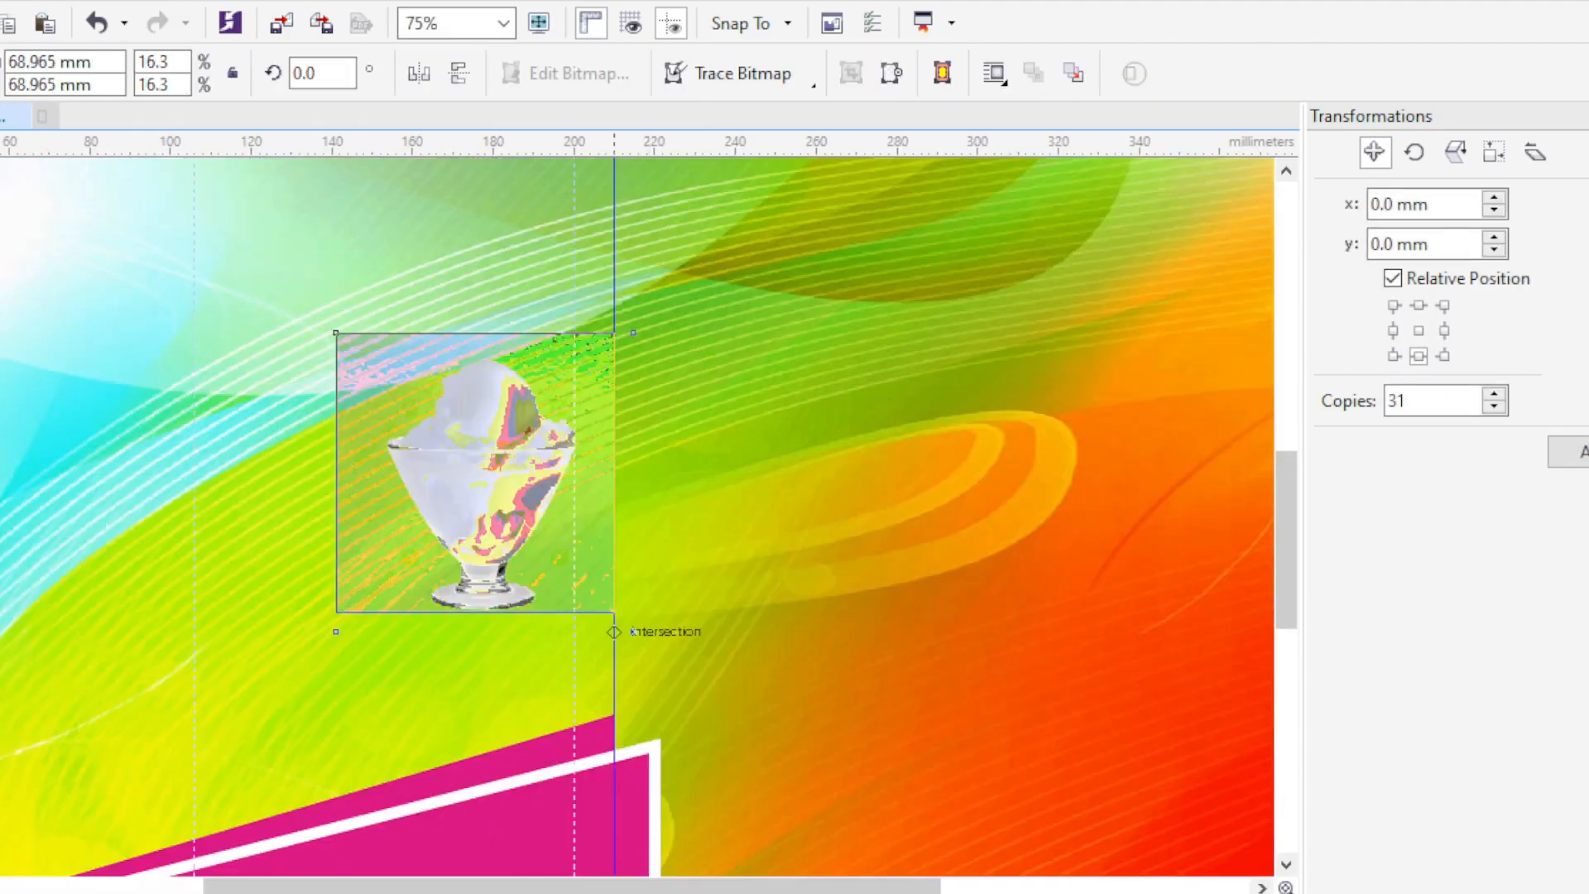
pyautogui.scroll(-1, 290, 641)
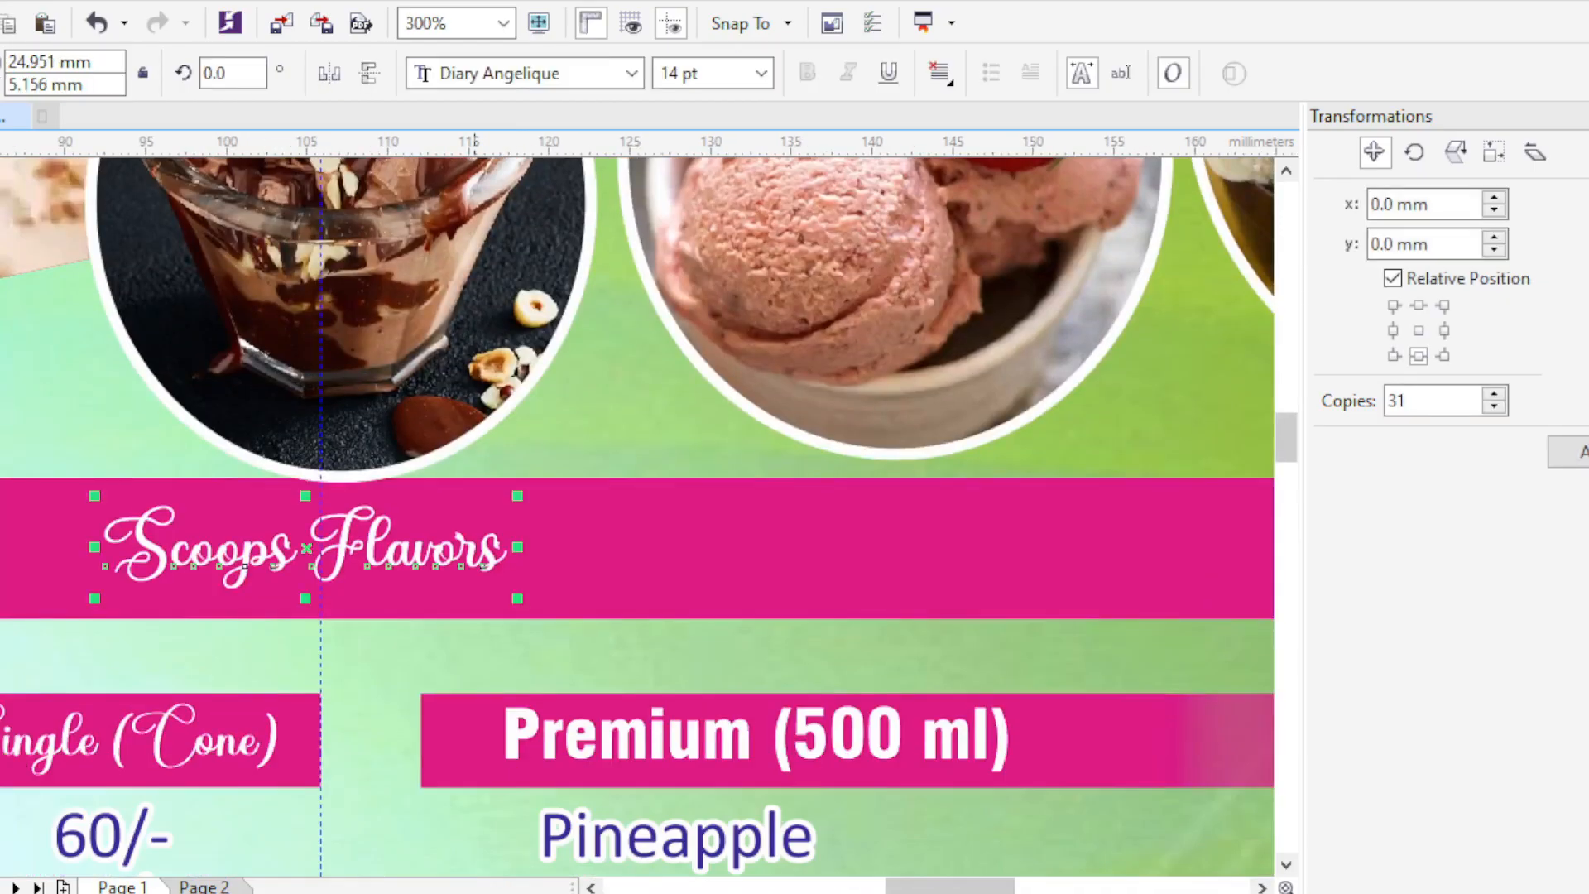
# - Change the font of the Scoops Flavors heading to Brush455 BT
pyautogui.hotkey('ctrl', 'shift', 'f')
pyautogui.write('bl')
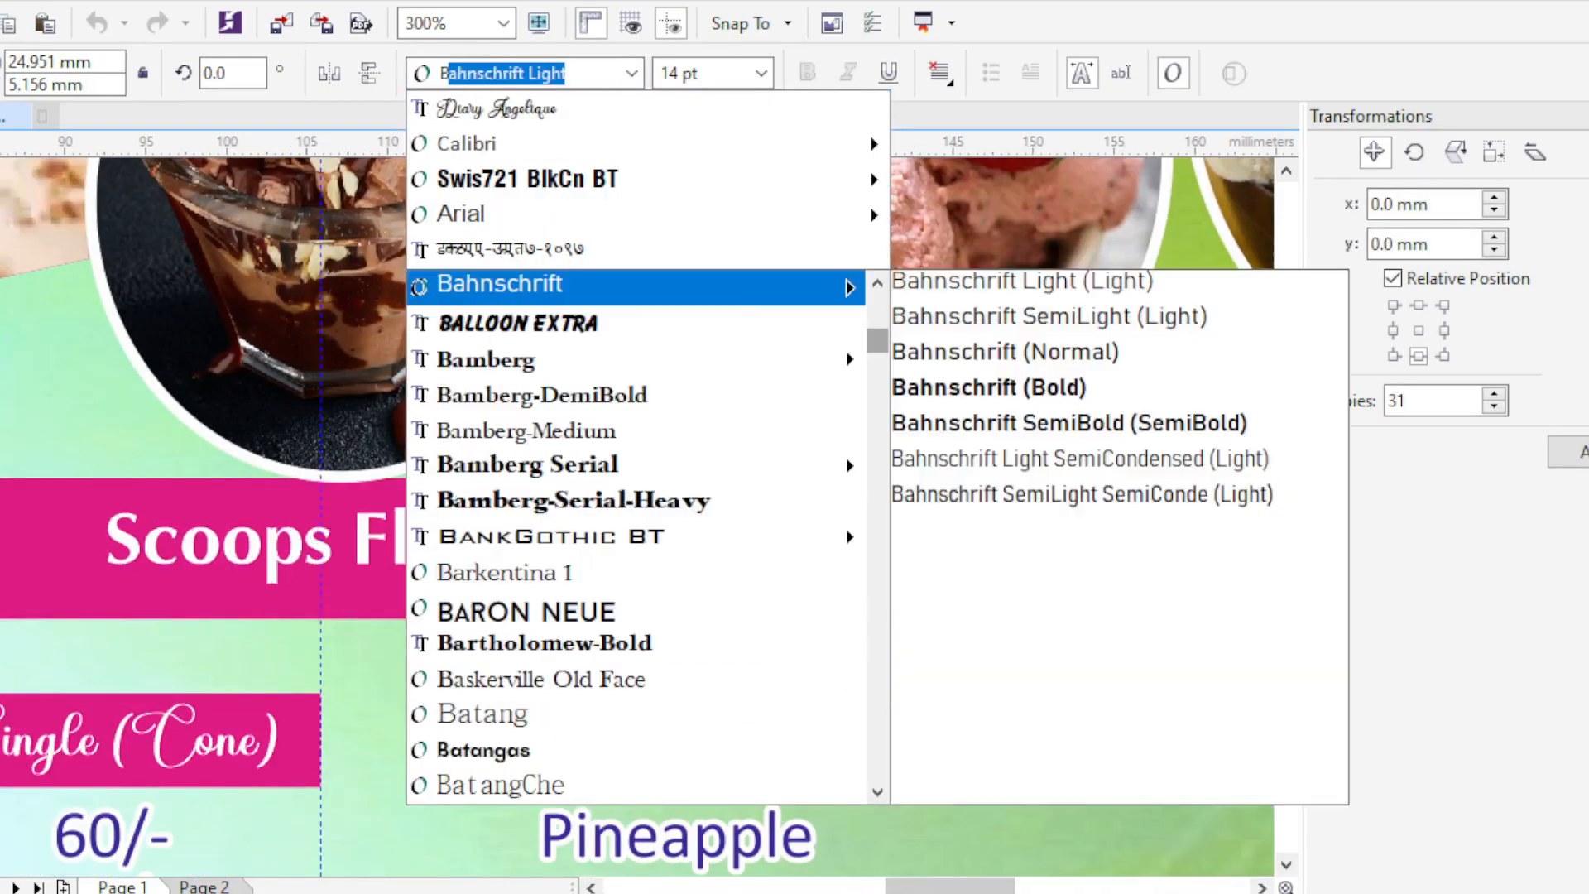
pyautogui.scroll(-2, 635, 536)
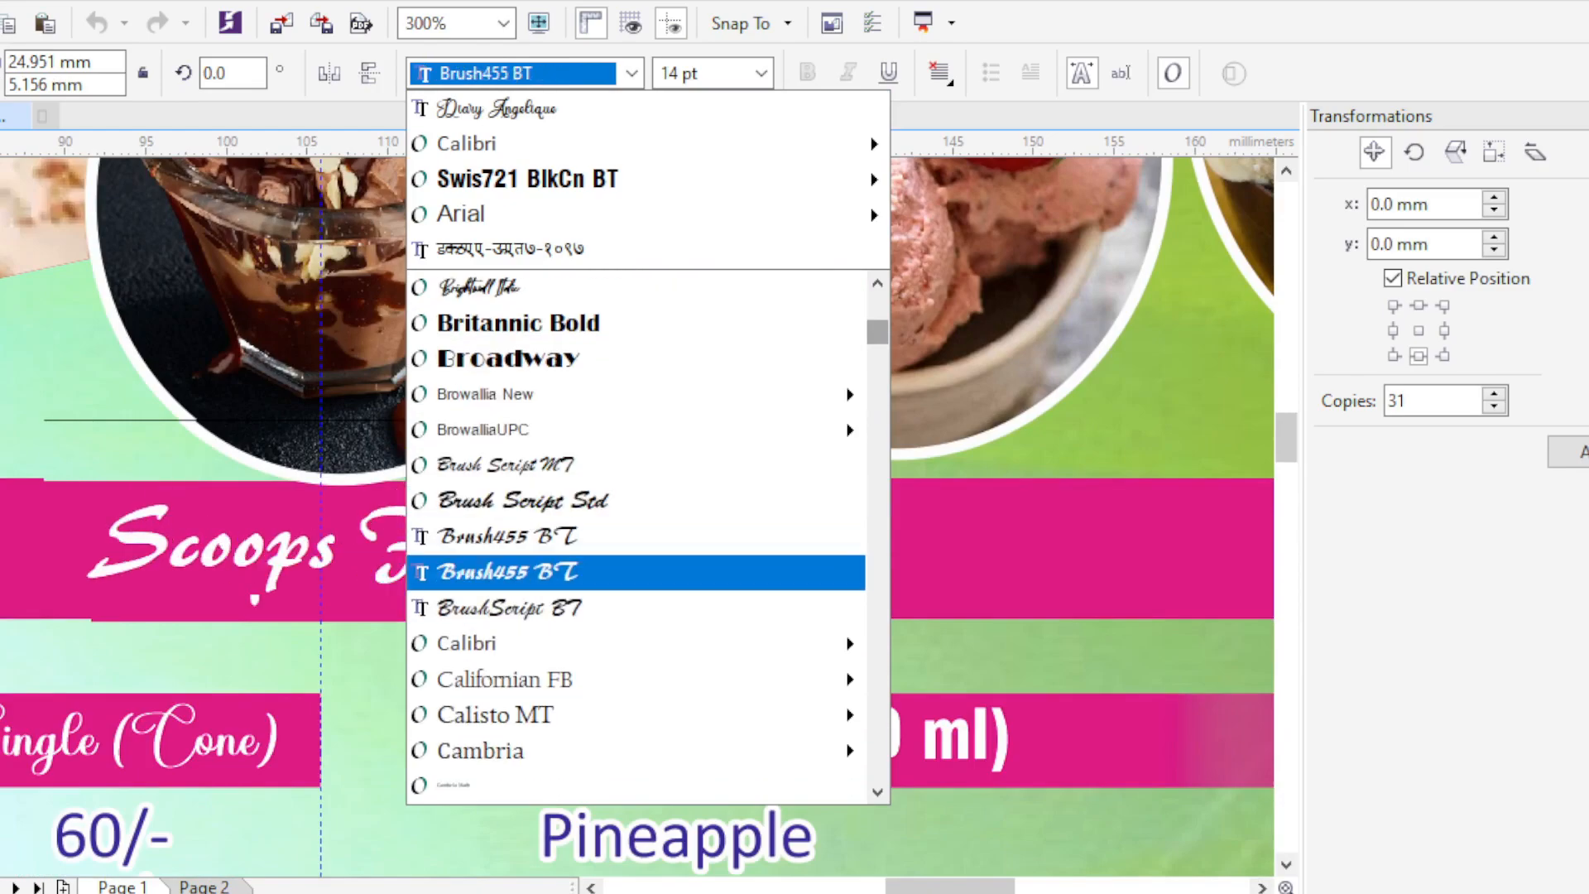
pyautogui.press('Return')
# - Set the font of the Scoops Flavors heading to Yardley Personal Use
pyautogui.hotkey('ctrl', 'shift', 'f')
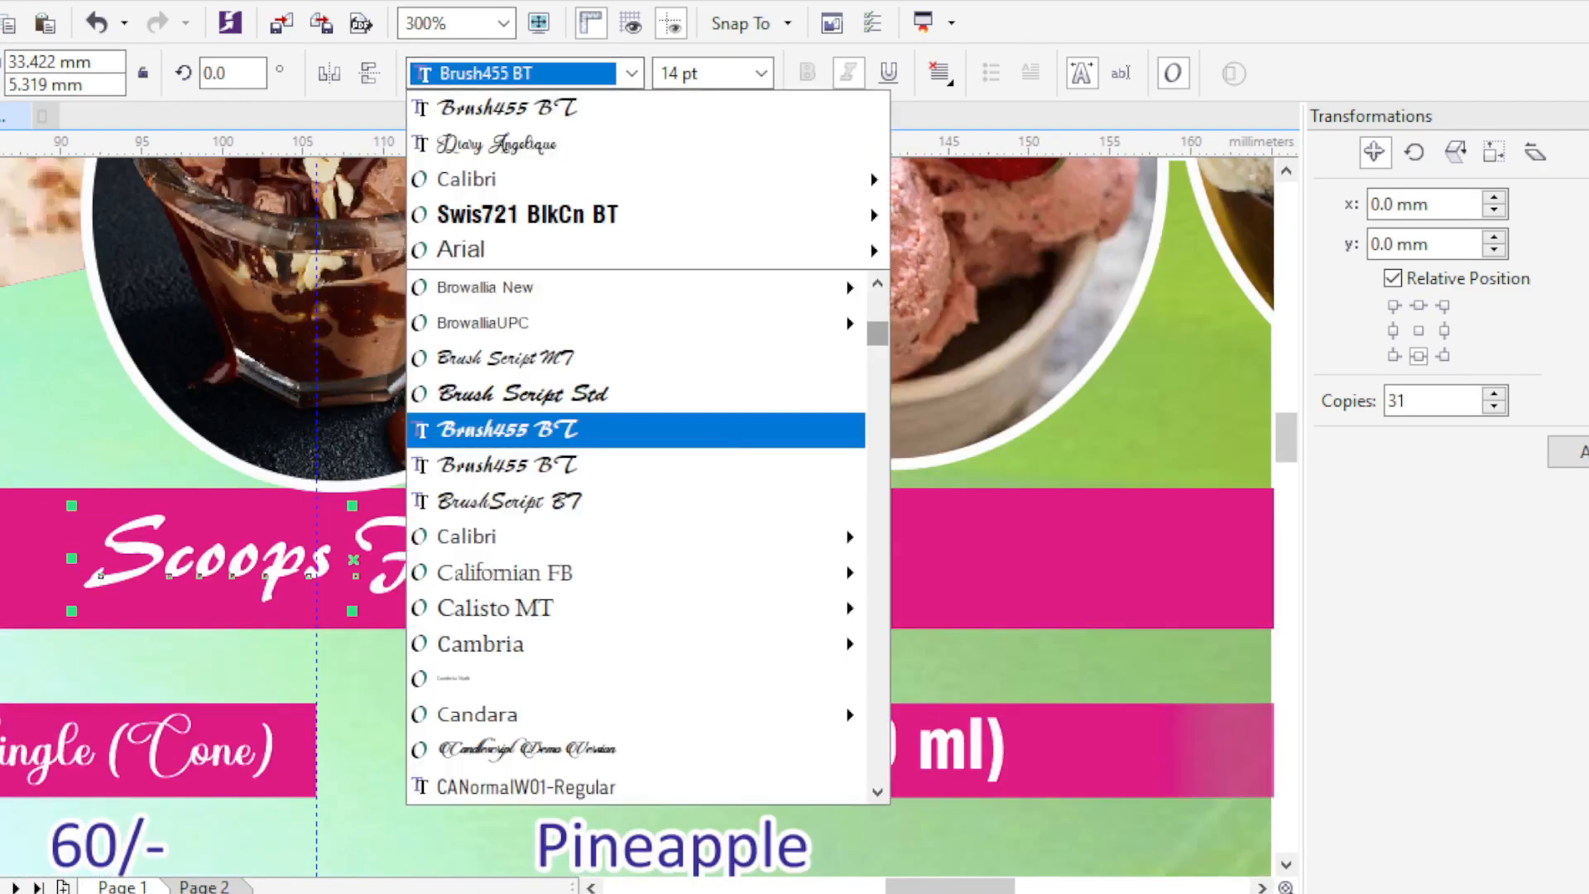
pyautogui.write('Yardley Personal Use')
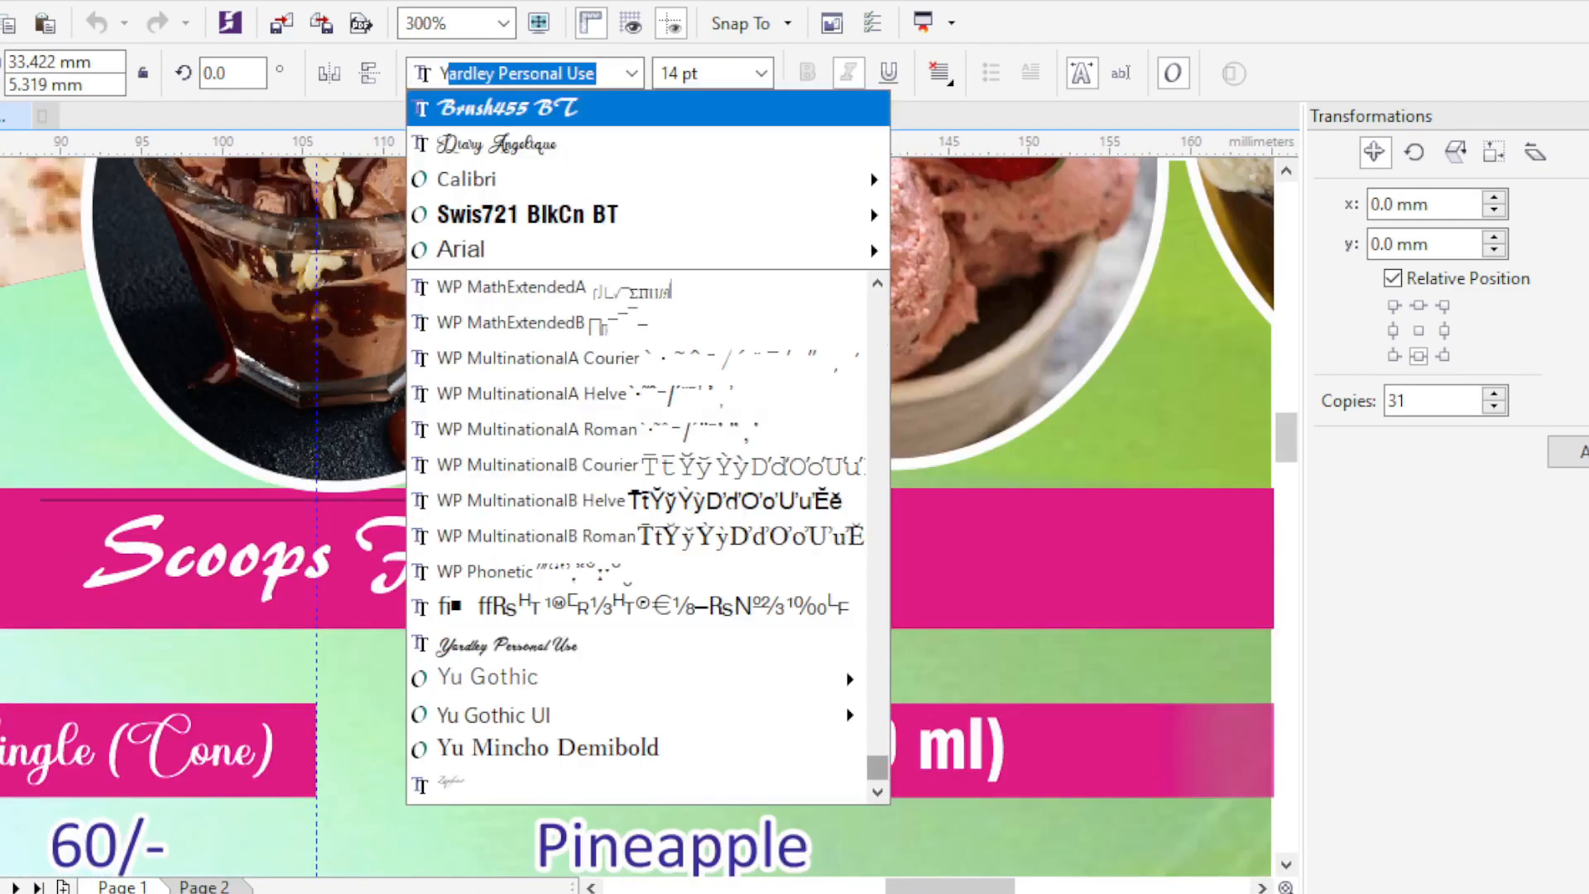
pyautogui.press('Return')
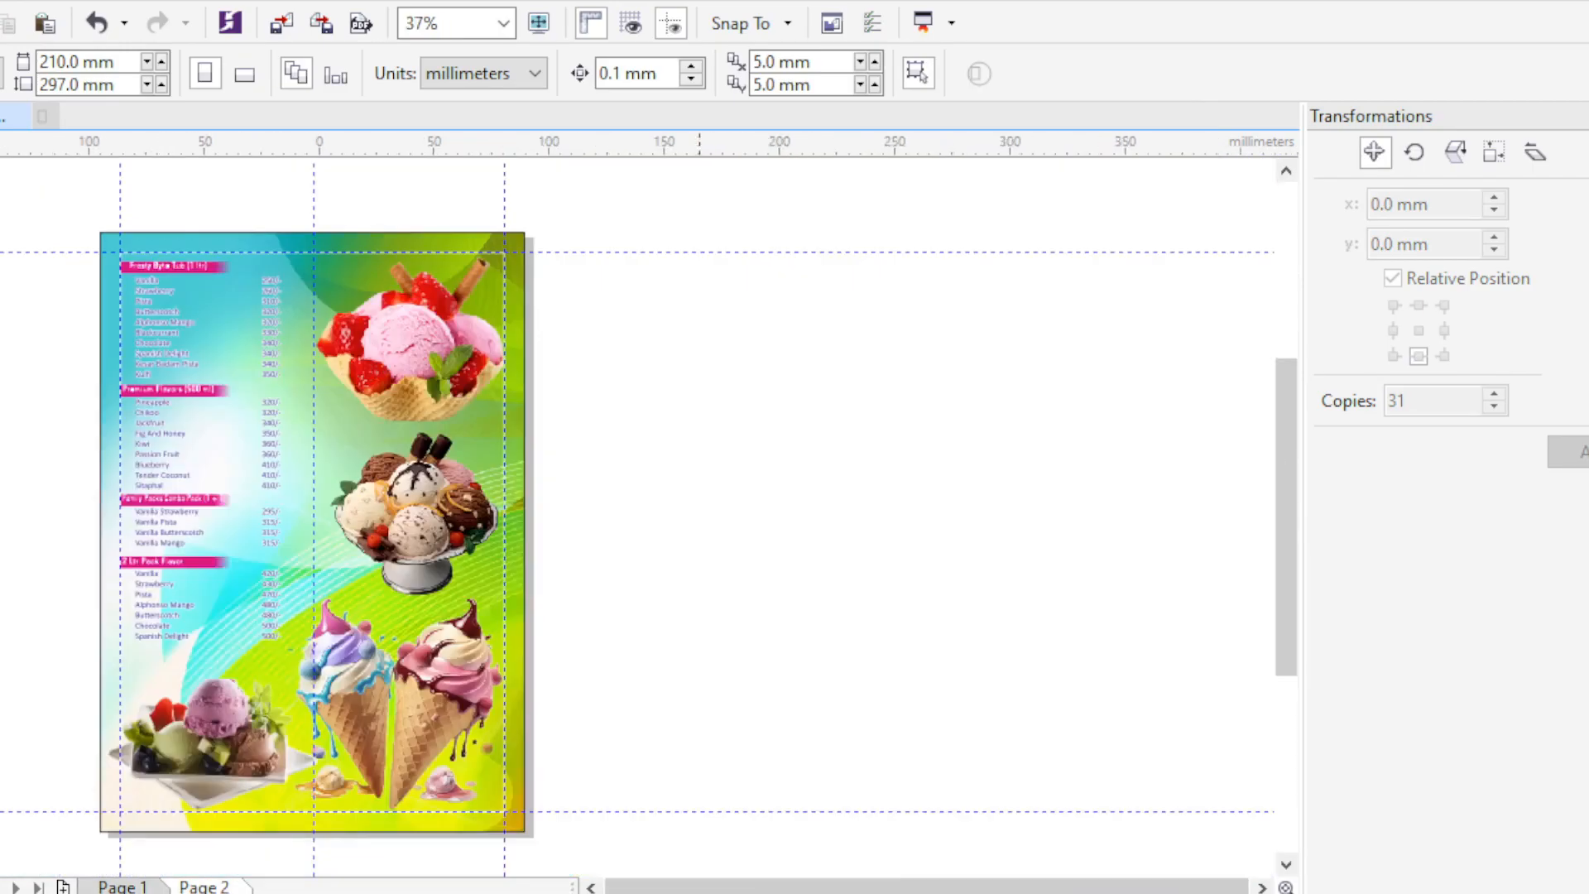
# - Preview page 2 and the two menu pages side by side in full screen
pyautogui.press('F9')
pyautogui.press('Escape')
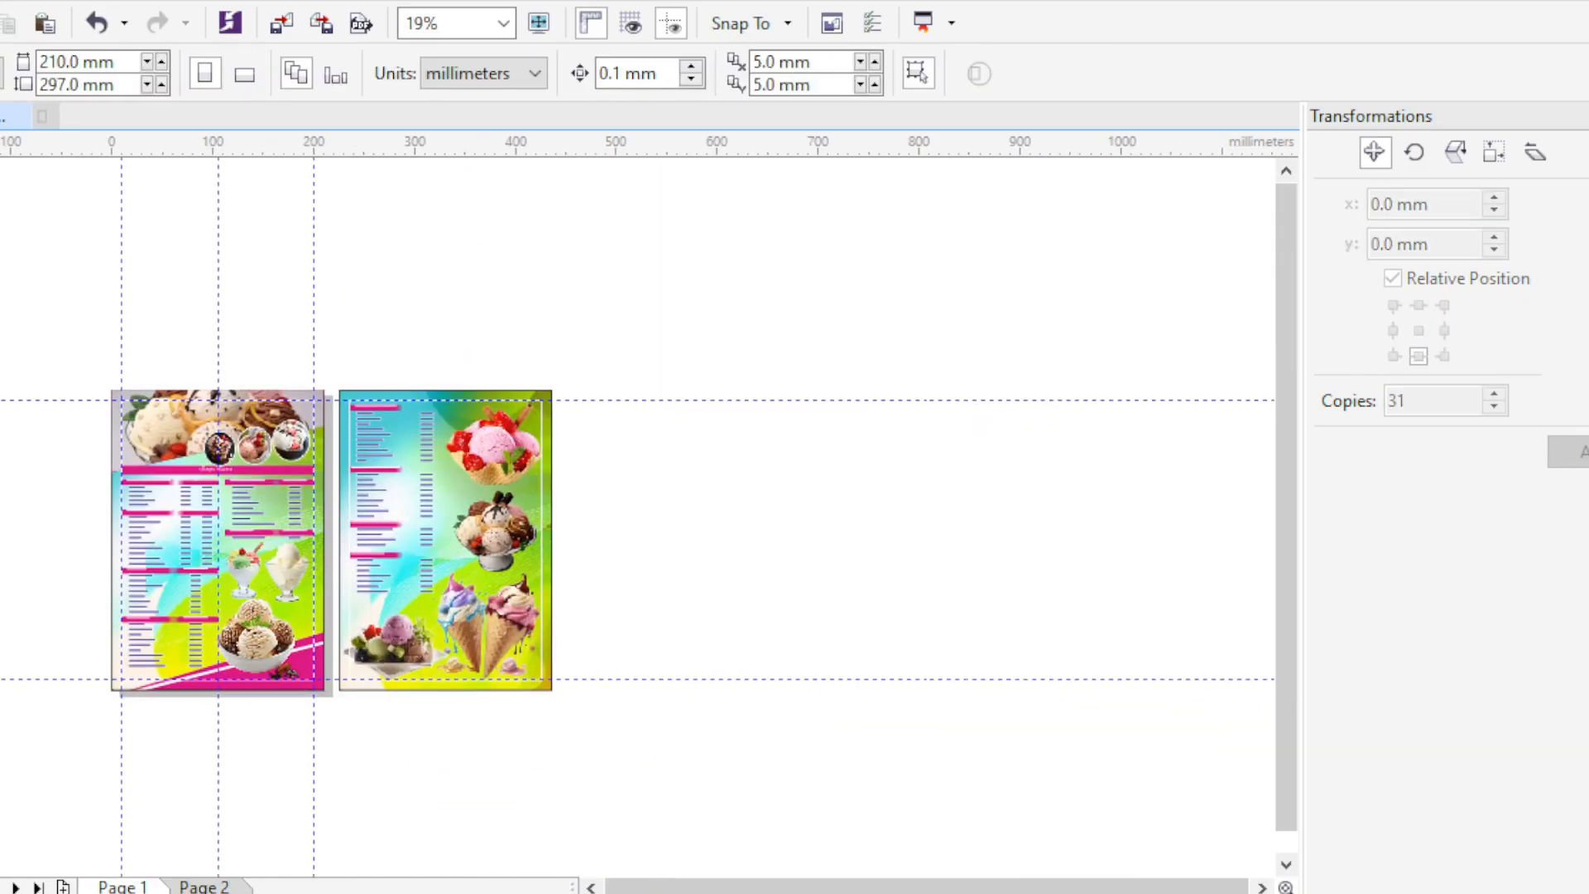
pyautogui.moveTo(96, 376); pyautogui.dragTo(564, 698)
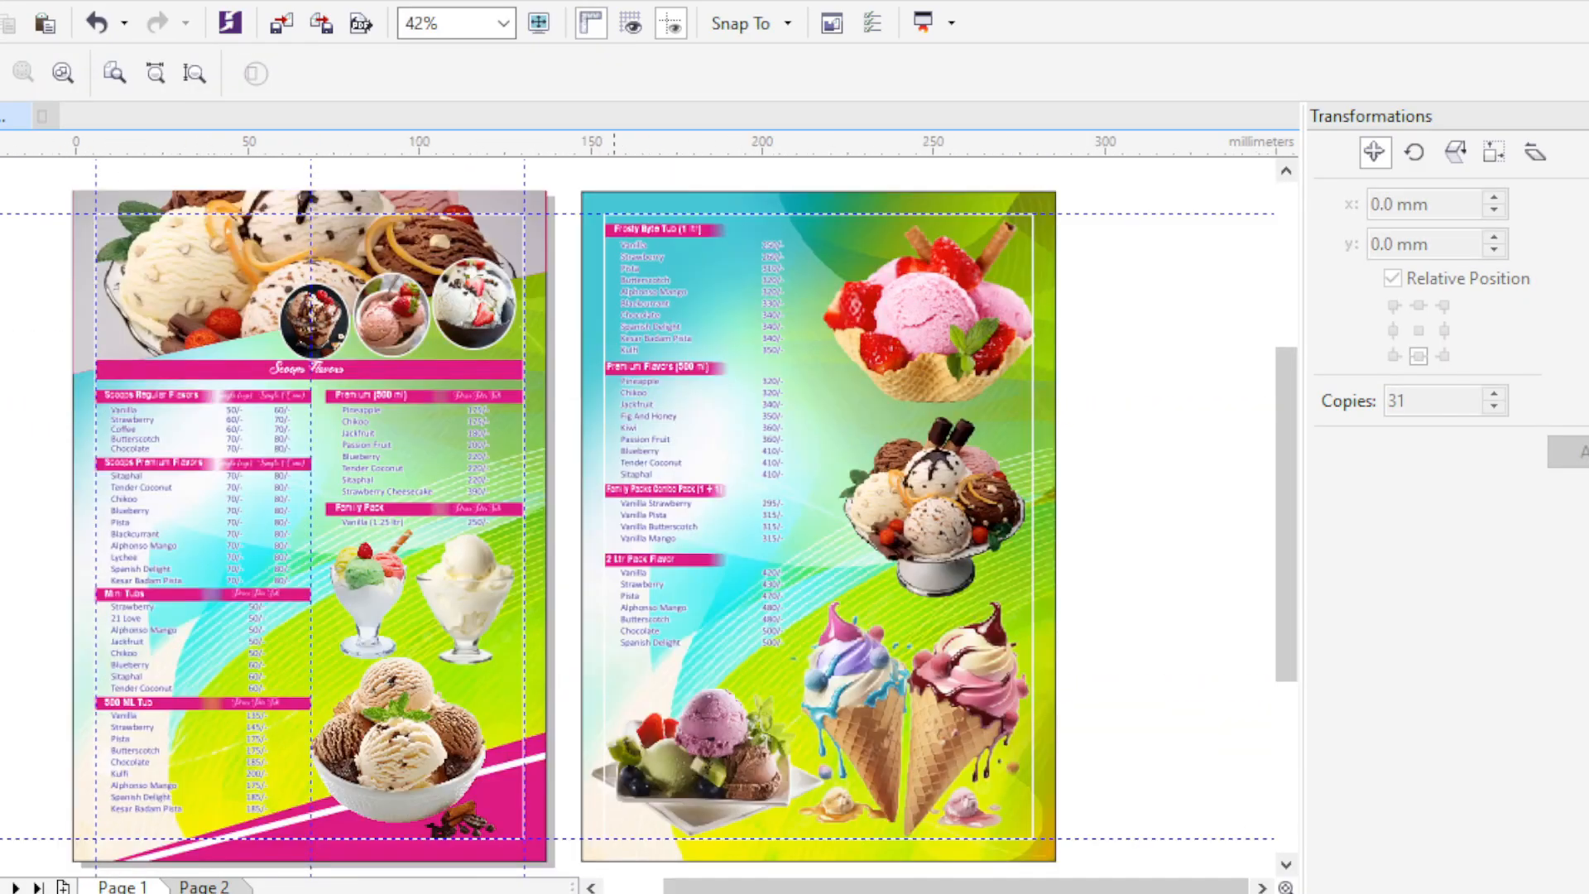
pyautogui.press('F9')
pyautogui.press('Escape')
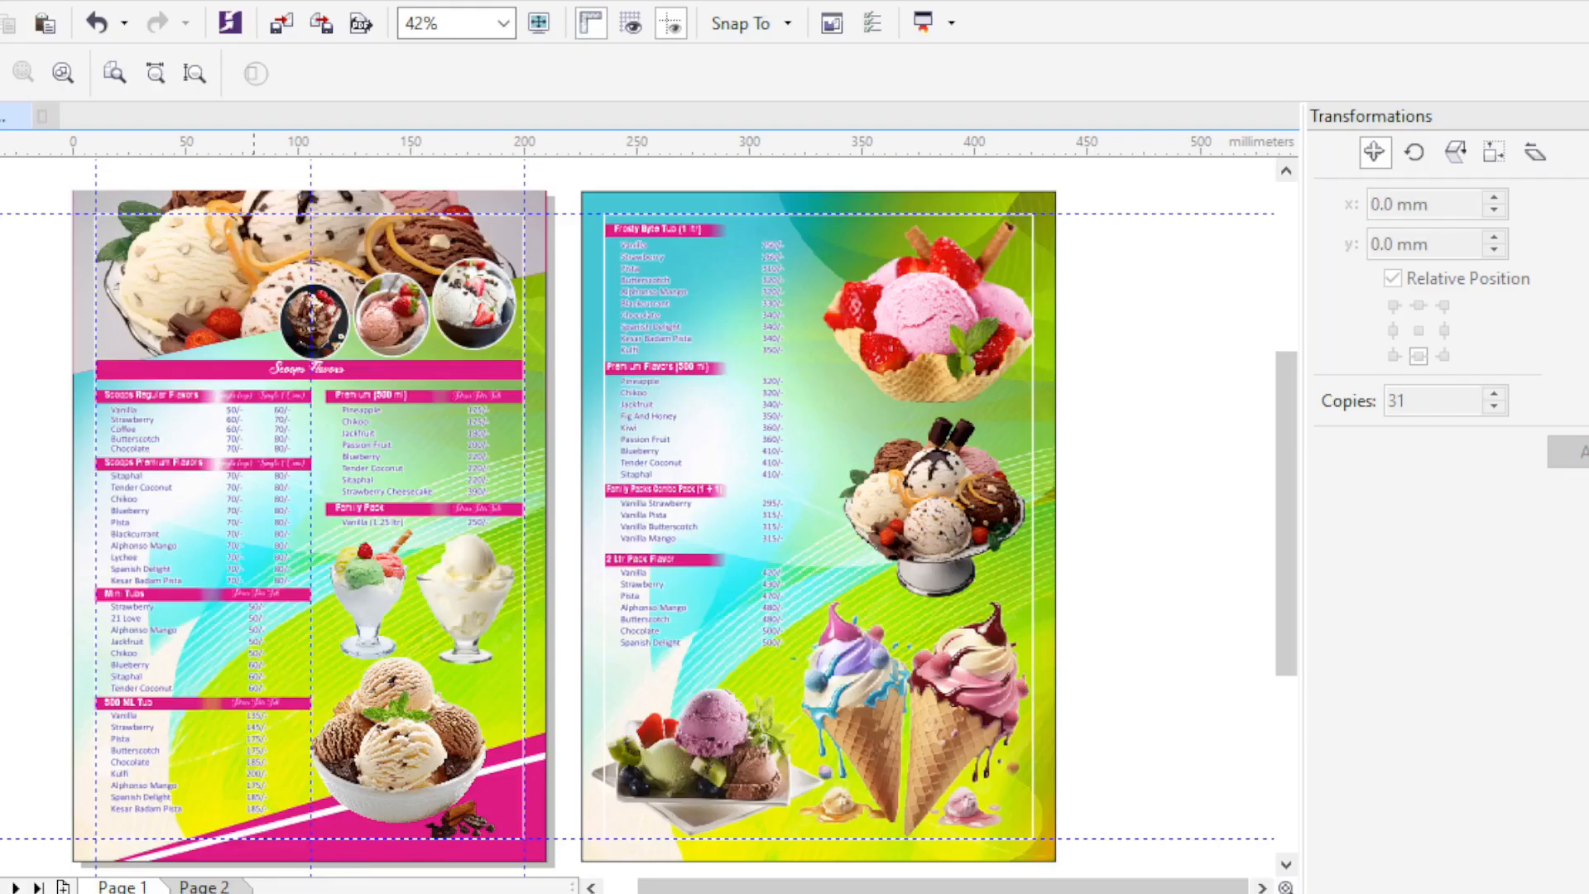
# - Fade the Scoops Regular Flavors heading bar with a linear transparency where it meets the price columns
pyautogui.scroll(3, 179, 399)
pyautogui.scroll(-1, 514, 376)
pyautogui.click(514, 377)
pyautogui.press('Escape')
pyautogui.scroll(2, 520, 376)
pyautogui.scroll(-2, 520, 377)
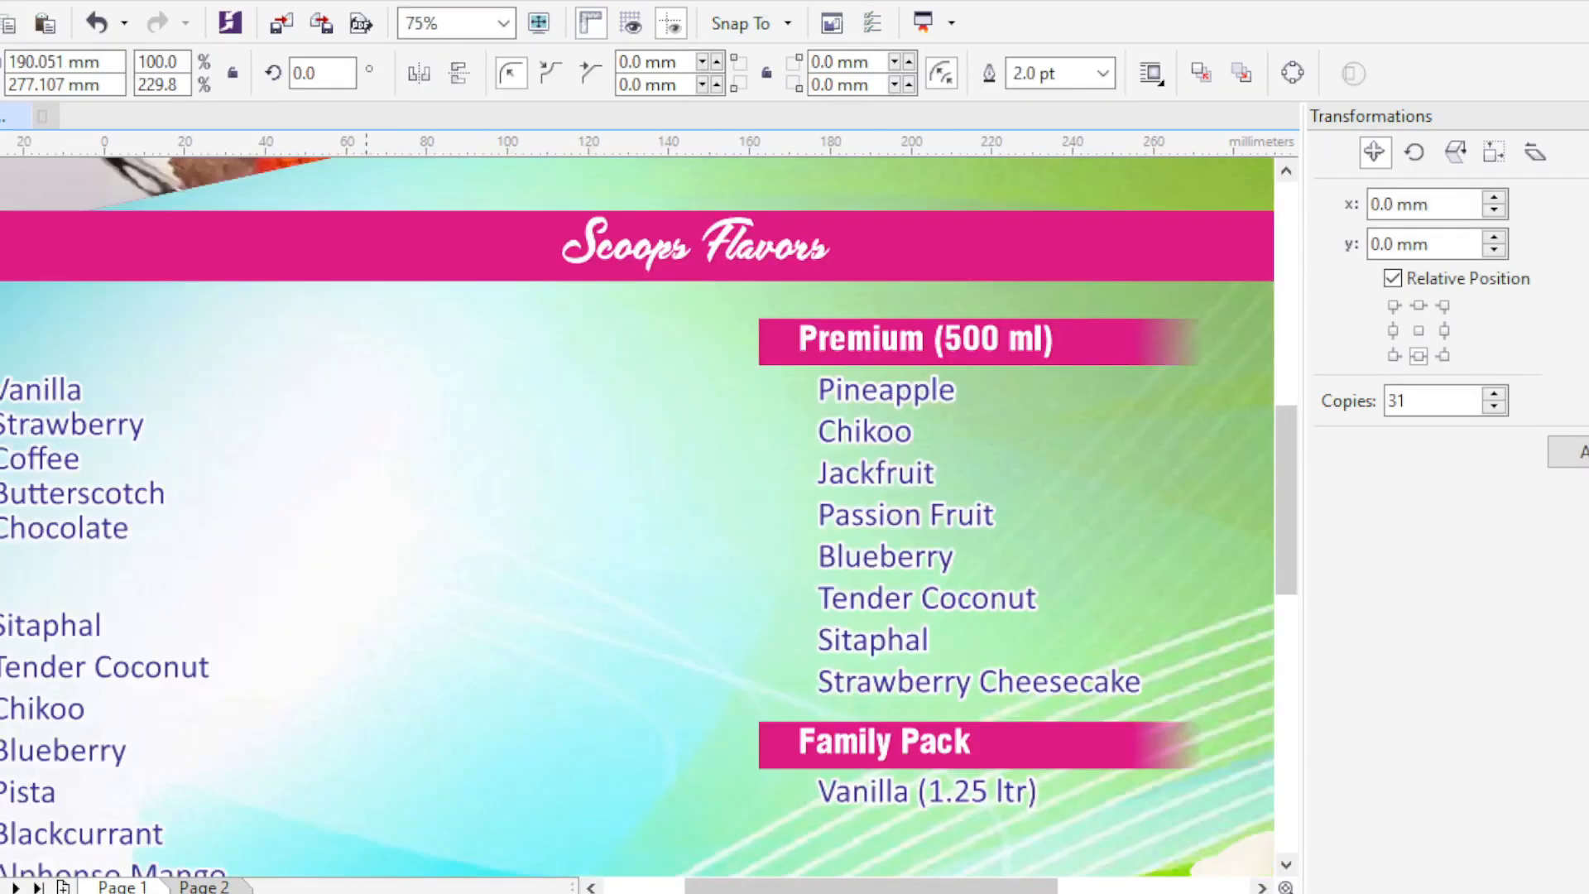
pyautogui.scroll(4, 321, 344)
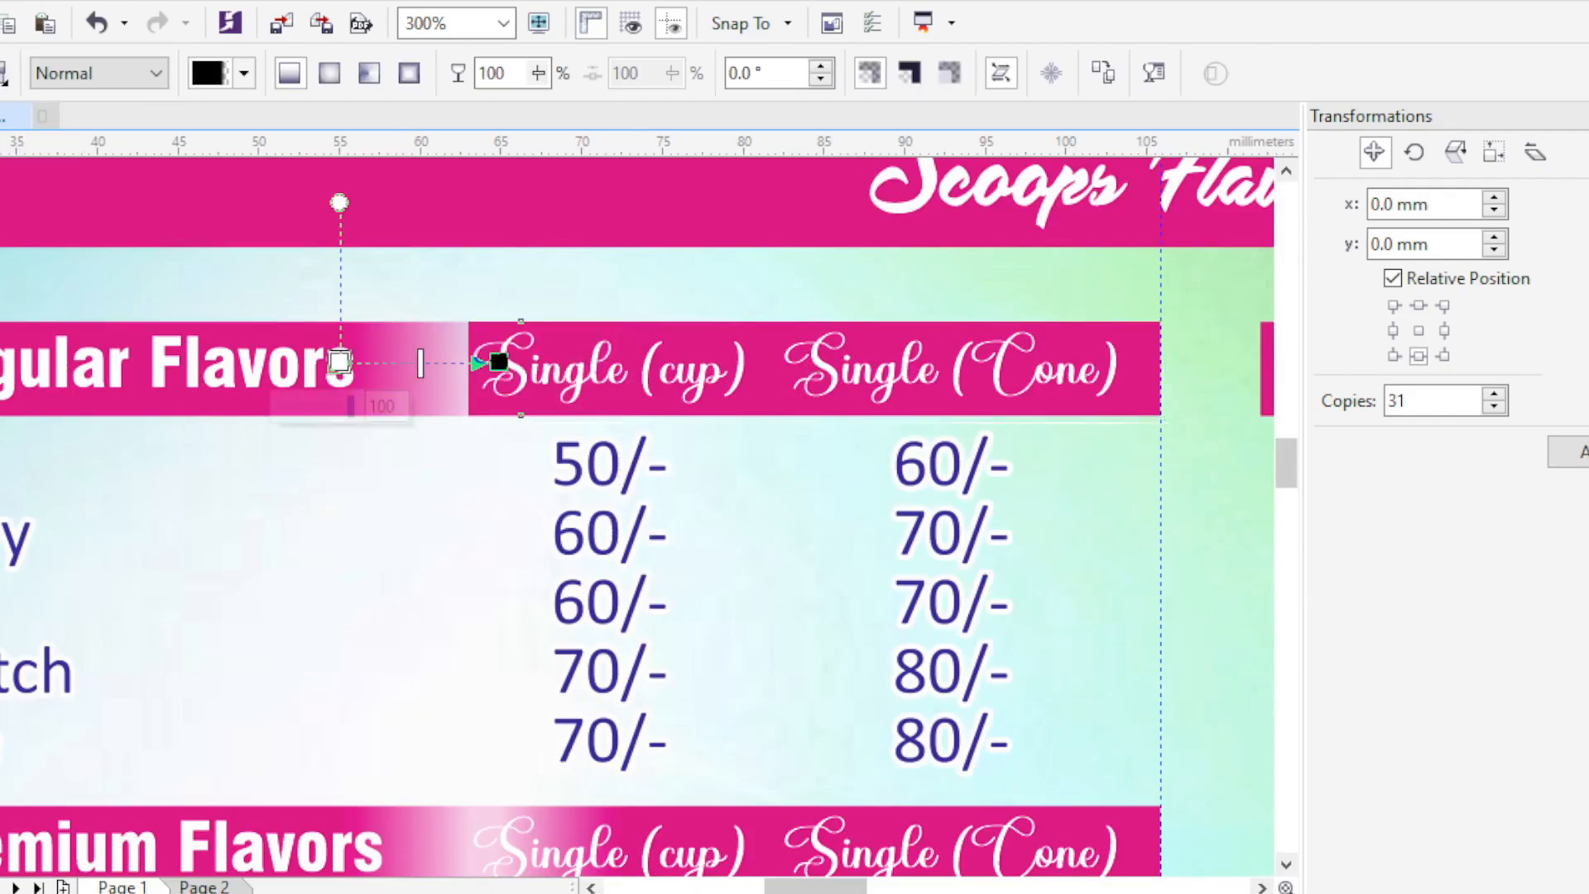
pyautogui.press('space')
# - Fade the price bar in the Scoops Premium Flavors row where it meets the heading bar
pyautogui.scroll(-2, 370, 290)
pyautogui.press('Escape')
pyautogui.scroll(1, 476, 412)
pyautogui.click(476, 446)
pyautogui.press('space')
pyautogui.scroll(-2, 170, 373)
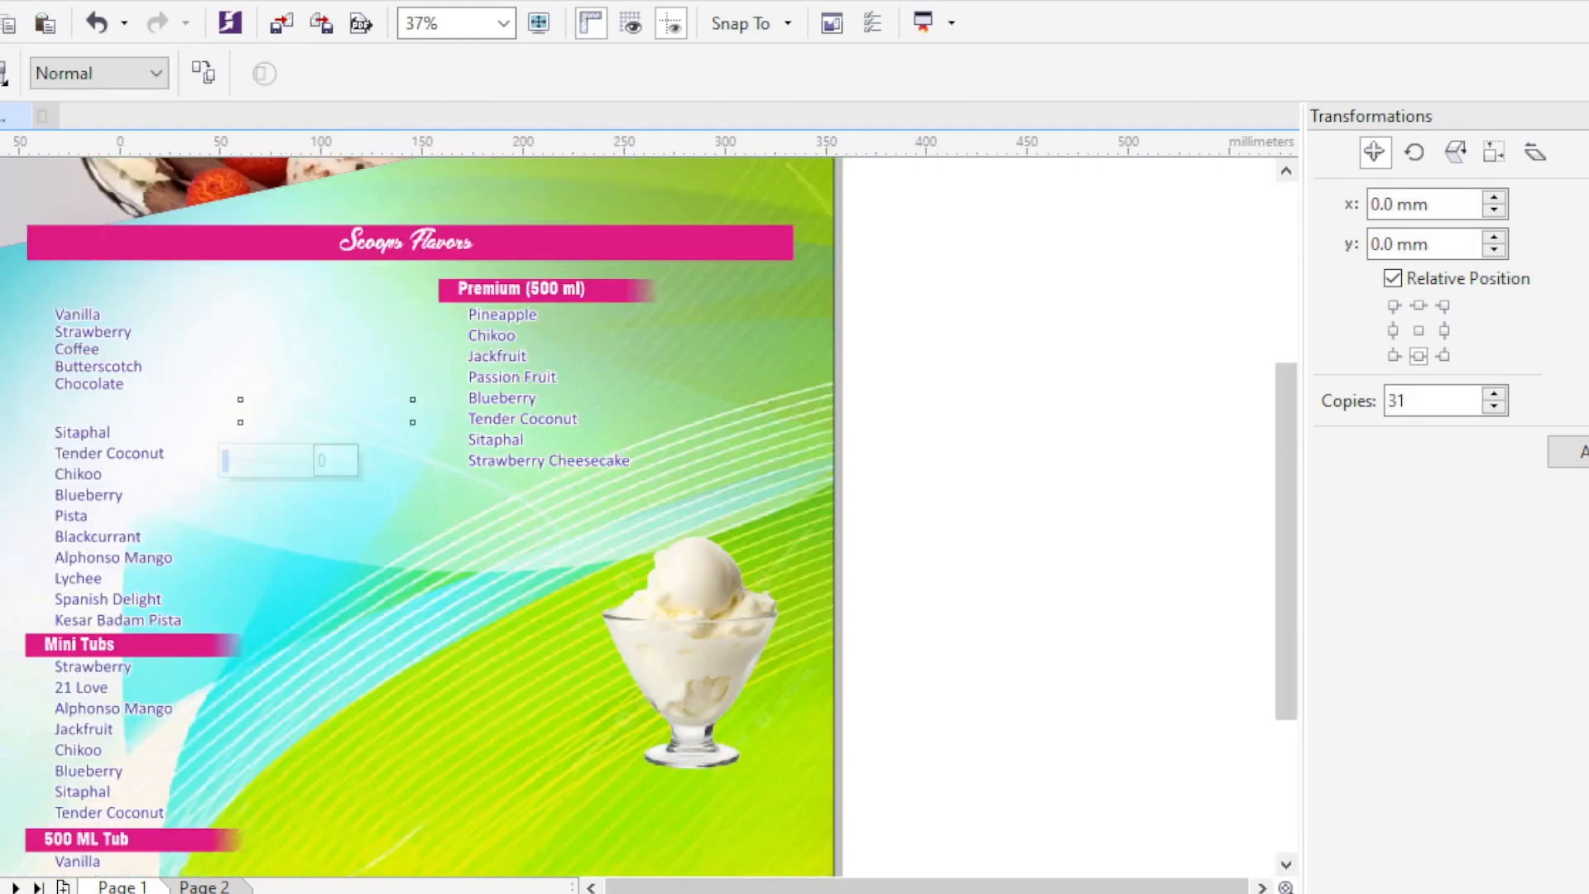
pyautogui.press('space')
# - Fade the join between the heading bar and price bar of the Mini Tubs row with a linear transparency
pyautogui.scroll(2, 324, 511)
pyautogui.click(323, 510)
pyautogui.press('space')
pyautogui.scroll(-2, 357, 480)
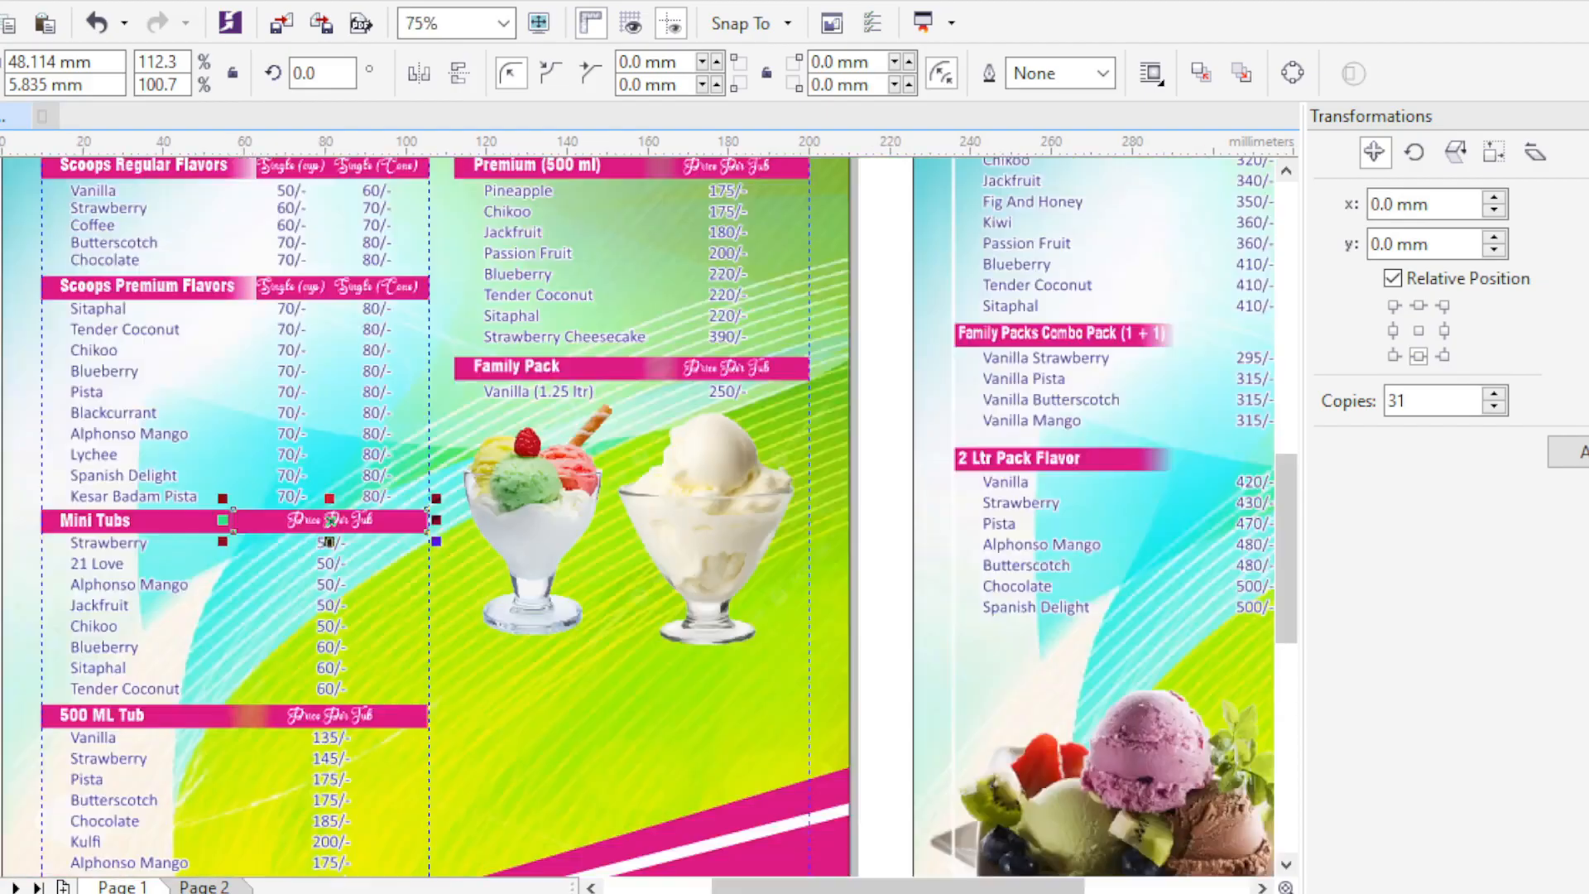
pyautogui.press('space')
pyautogui.scroll(2, 198, 731)
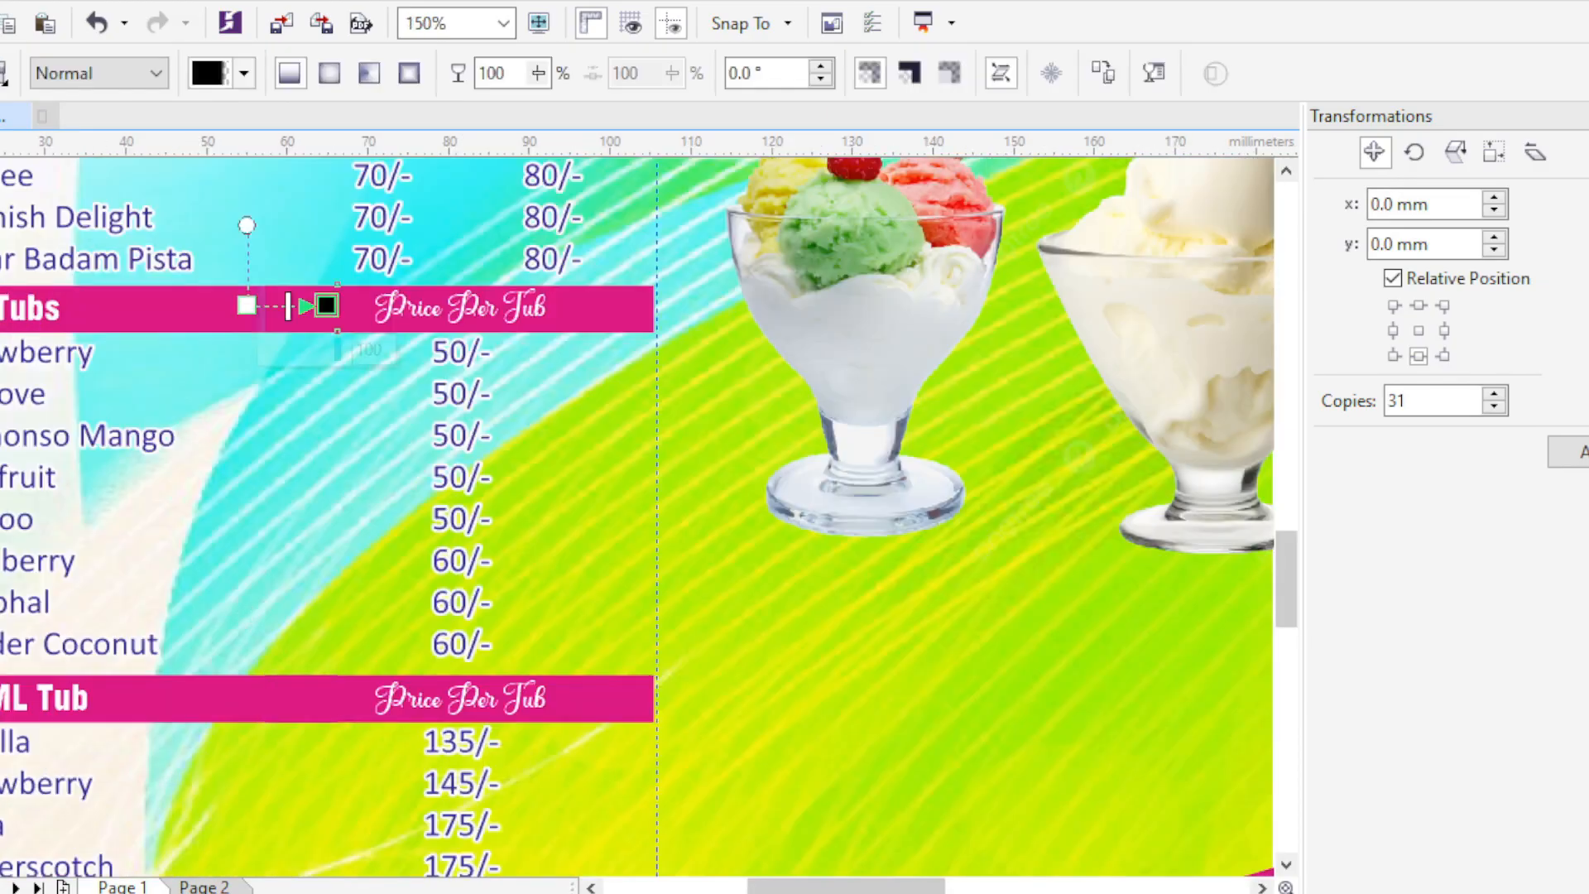
# - Fade the price bar in the Premium (500 ml) row toward its heading with a linear transparency at 167.1°
pyautogui.scroll(-1, 356, 628)
pyautogui.scroll(1, 322, 229)
pyautogui.click(322, 245)
pyautogui.scroll(-2, 372, 698)
pyautogui.scroll(2, 370, 464)
pyautogui.click(331, 712)
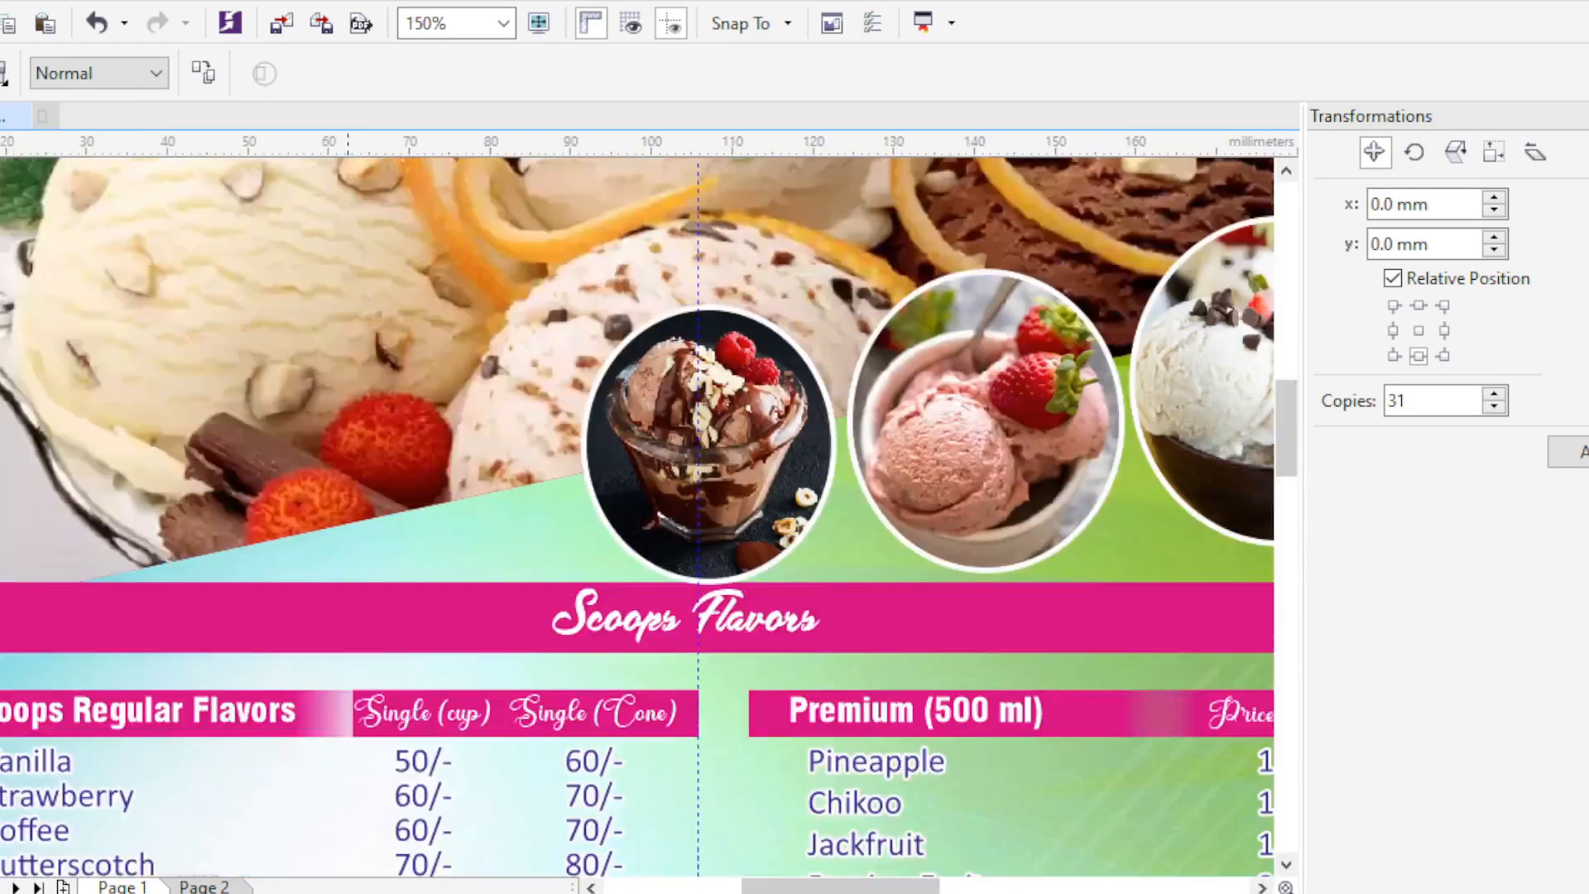
pyautogui.scroll(-1, 143, 434)
pyautogui.scroll(1, 656, 573)
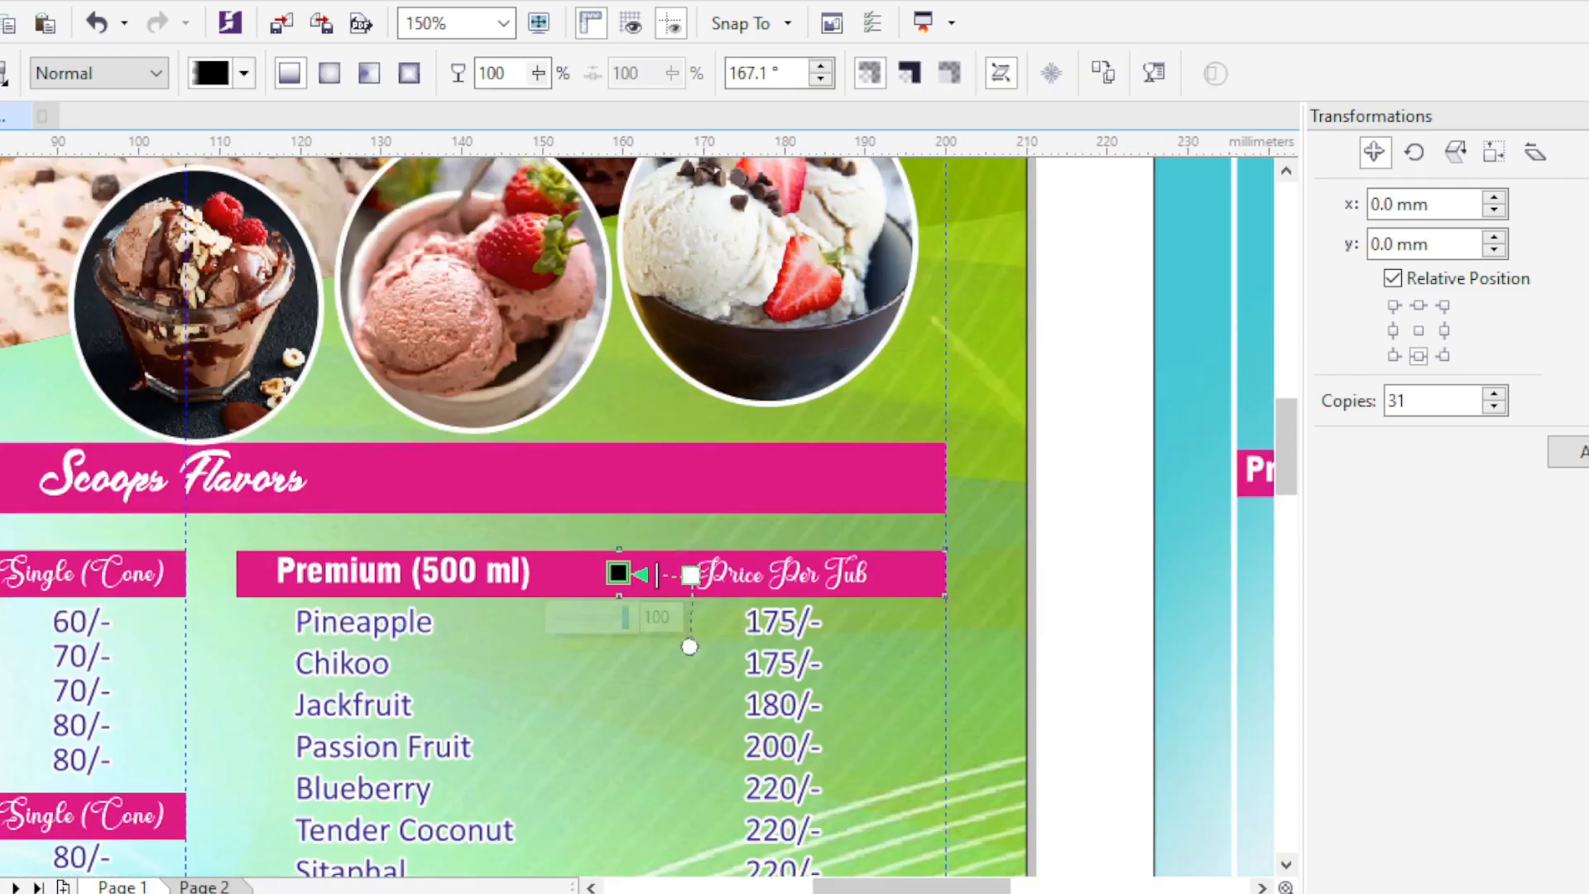
# - Fade the join between the heading bar and price bar of the Family Pack row with a linear transparency
pyautogui.scroll(-2, 572, 369)
pyautogui.scroll(3, 591, 534)
pyautogui.click(607, 430)
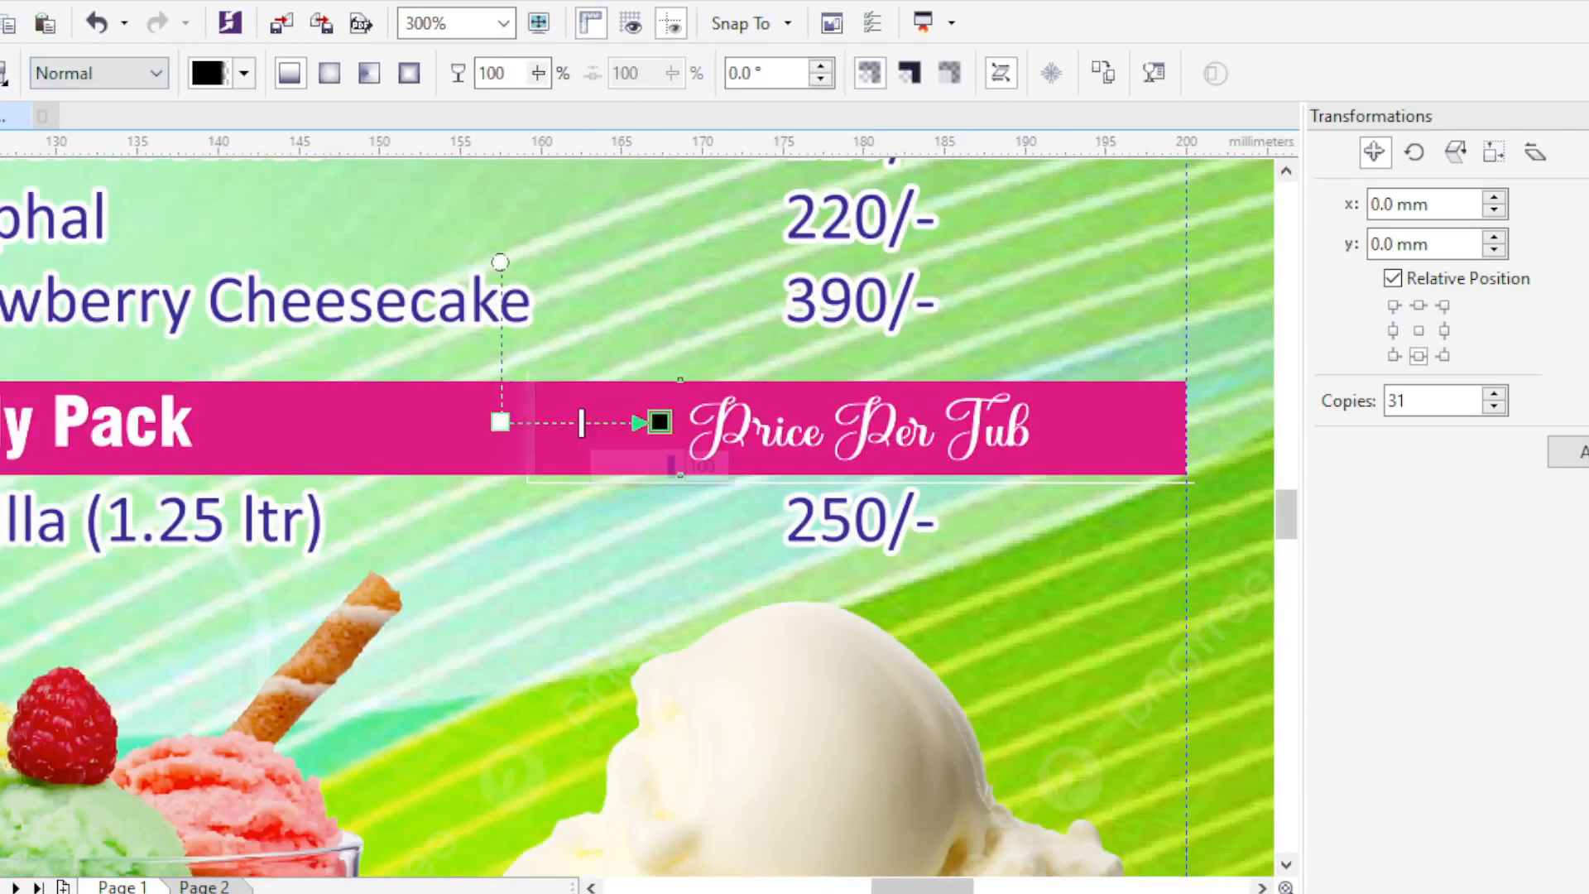
pyautogui.scroll(-3, 410, 458)
pyautogui.scroll(1, 413, 459)
pyautogui.press('space')
pyautogui.scroll(-1, 331, 420)
pyautogui.press('Escape')
pyautogui.scroll(1, 247, 540)
pyautogui.click(919, 472)
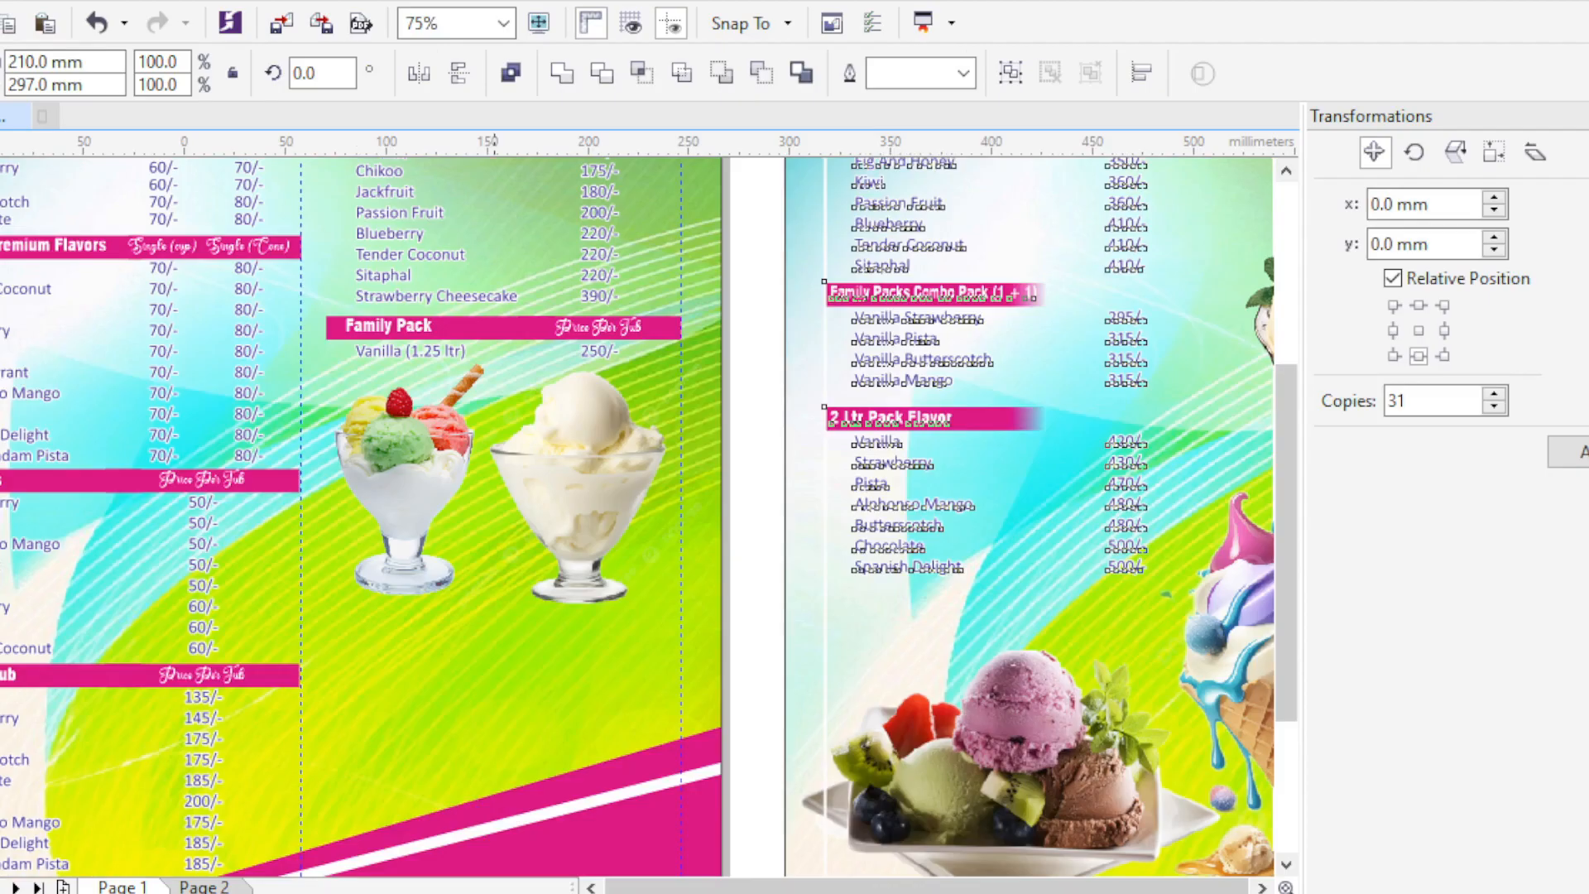
pyautogui.press('Escape')
pyautogui.scroll(-1, 497, 621)
pyautogui.scroll(1, 751, 227)
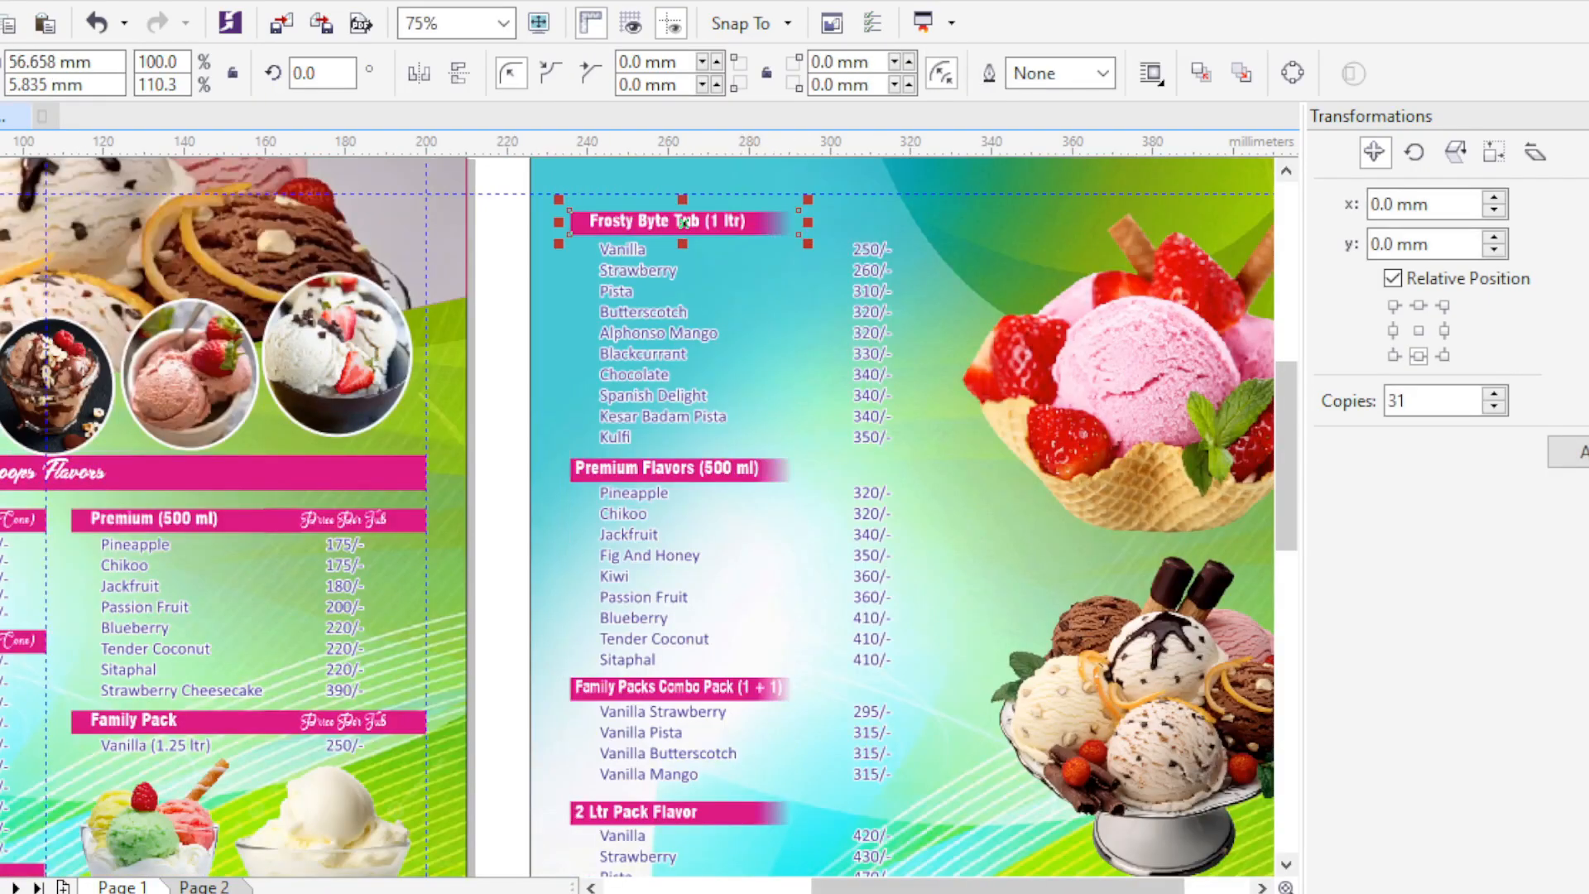
pyautogui.scroll(1, 584, 712)
pyautogui.click(586, 668)
pyautogui.scroll(-1, 670, 379)
pyautogui.scroll(1, 630, 649)
pyautogui.click(630, 649)
pyautogui.scroll(-1, 489, 445)
pyautogui.scroll(-1, 386, 736)
pyautogui.press('space')
pyautogui.press('Escape')
pyautogui.click(1156, 475)
pyautogui.scroll(-1, 898, 540)
pyautogui.scroll(1, 886, 654)
pyautogui.click(885, 675)
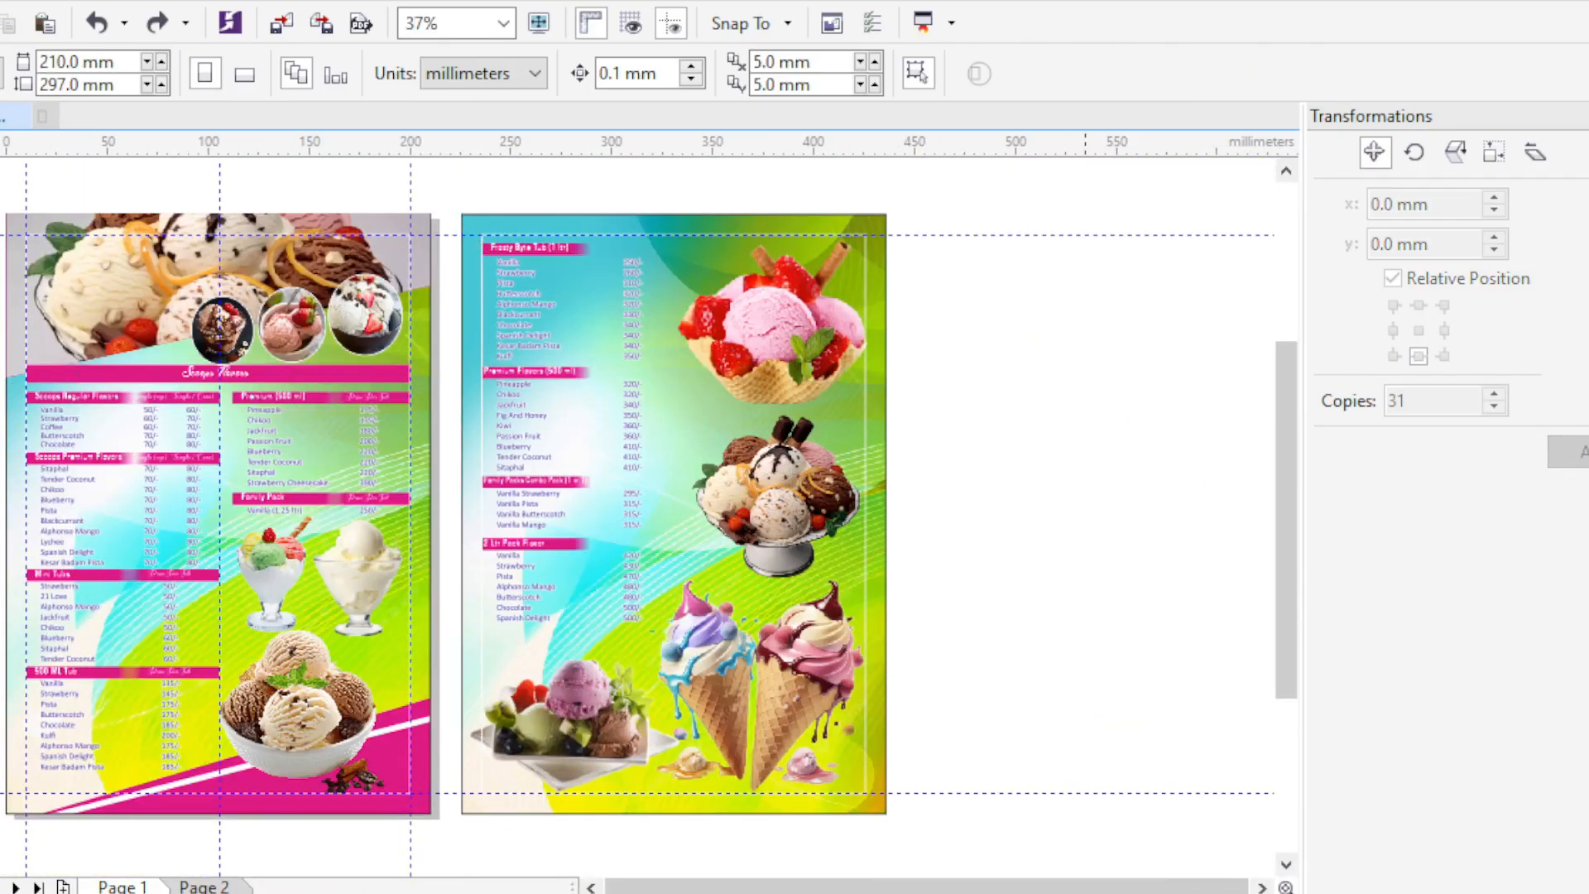
pyautogui.hotkey('ctrl', 'a')
pyautogui.scroll(1, 583, 497)
pyautogui.scroll(-1, 904, 467)
pyautogui.click(903, 467)
pyautogui.press('Escape')
pyautogui.click(569, 779)
pyautogui.keyDown('shift'); pyautogui.click(816, 779); pyautogui.keyUp('shift')
pyautogui.press('Delete')
# - Remove the fade transparency from the heading bars on page 2 so they are solid pink
pyautogui.scroll(1, 724, 235)
pyautogui.click(724, 233)
pyautogui.scroll(-1, 724, 235)
pyautogui.keyDown('shift'); pyautogui.click(727, 356); pyautogui.keyUp('shift')
pyautogui.scroll(3, 745, 474)
pyautogui.scroll(-3, 728, 473)
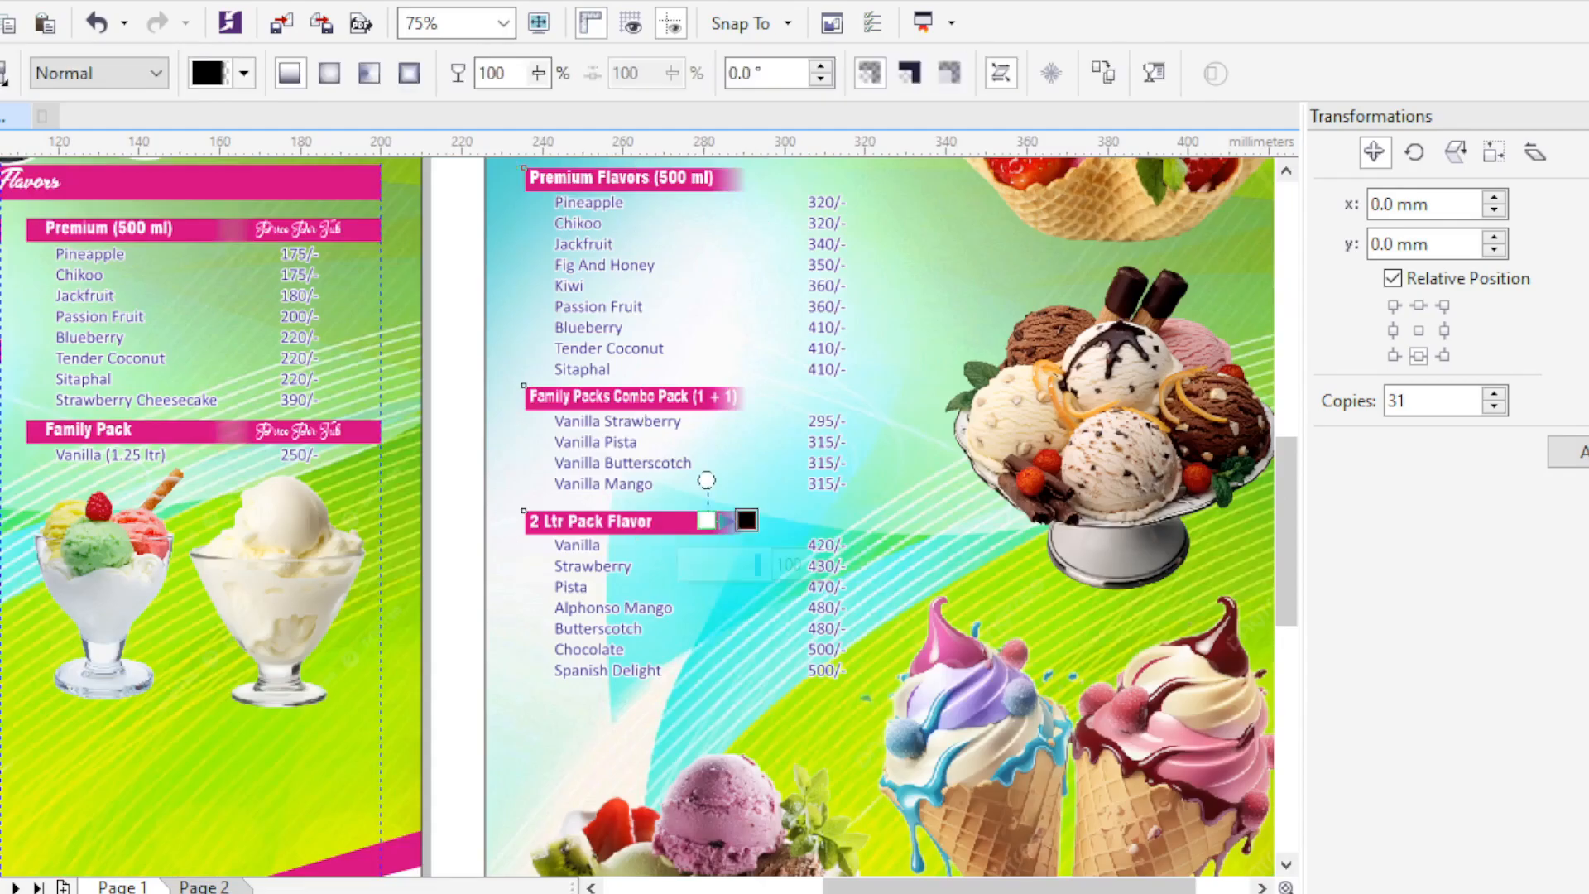
pyautogui.scroll(-1, 351, 692)
pyautogui.press('space')
pyautogui.press('Escape')
# - Remove the transparency from the Premium (500 ml) and Family Pack heading and price bars on page 1
pyautogui.scroll(2, 336, 461)
pyautogui.moveTo(336, 470); pyautogui.dragTo(425, 455)
pyautogui.click(273, 455)
pyautogui.keyDown('shift'); pyautogui.click(166, 455); pyautogui.keyUp('shift')
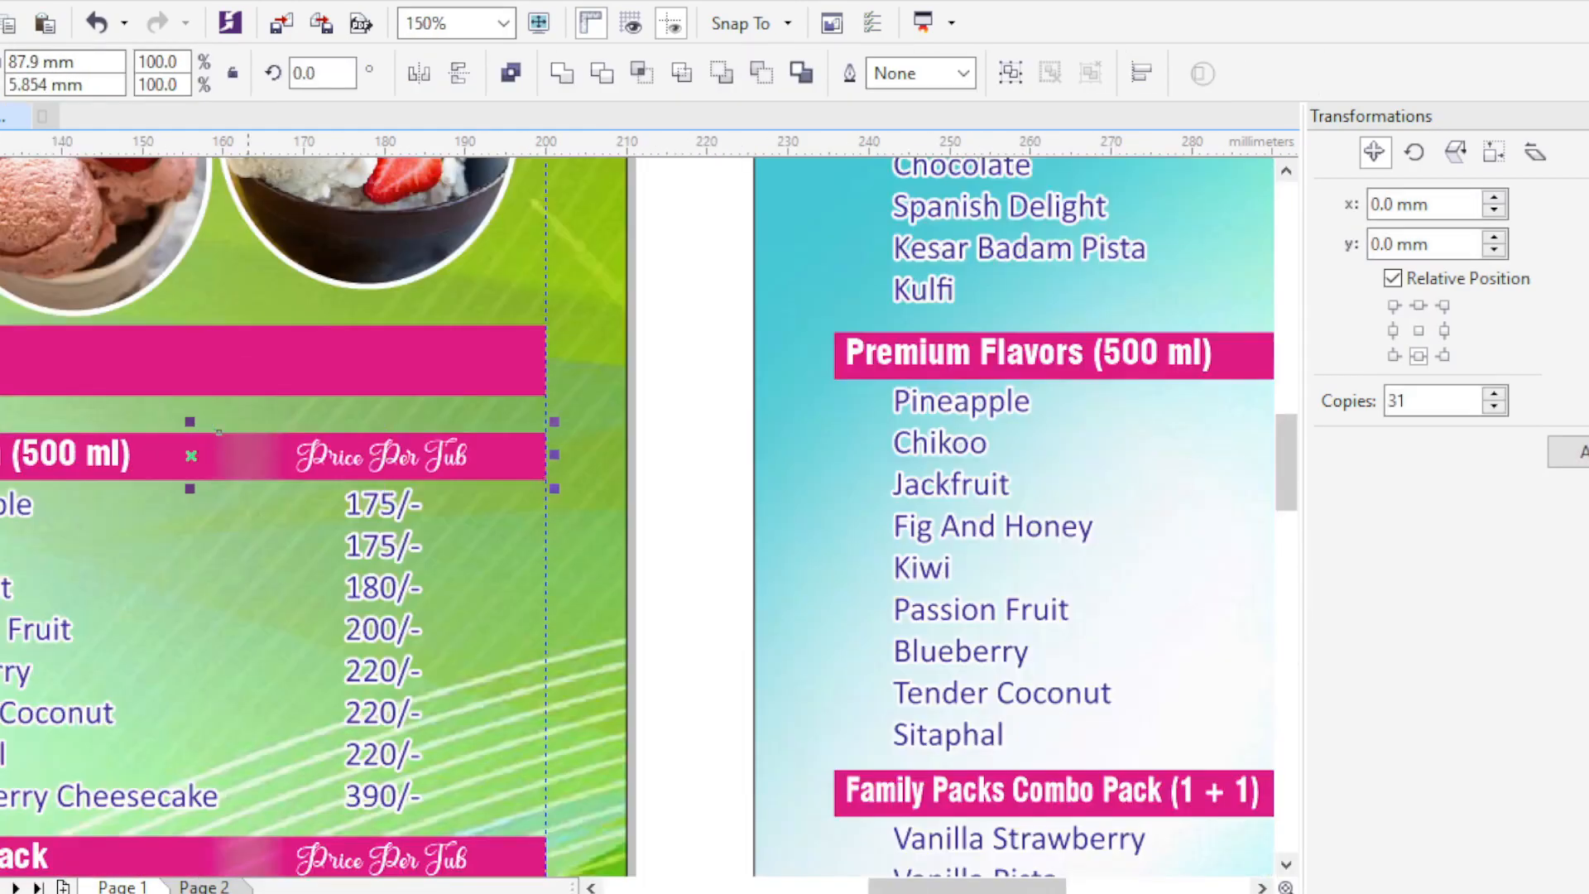
pyautogui.scroll(-2, 330, 455)
pyautogui.scroll(1, 379, 776)
pyautogui.scroll(-1, 211, 686)
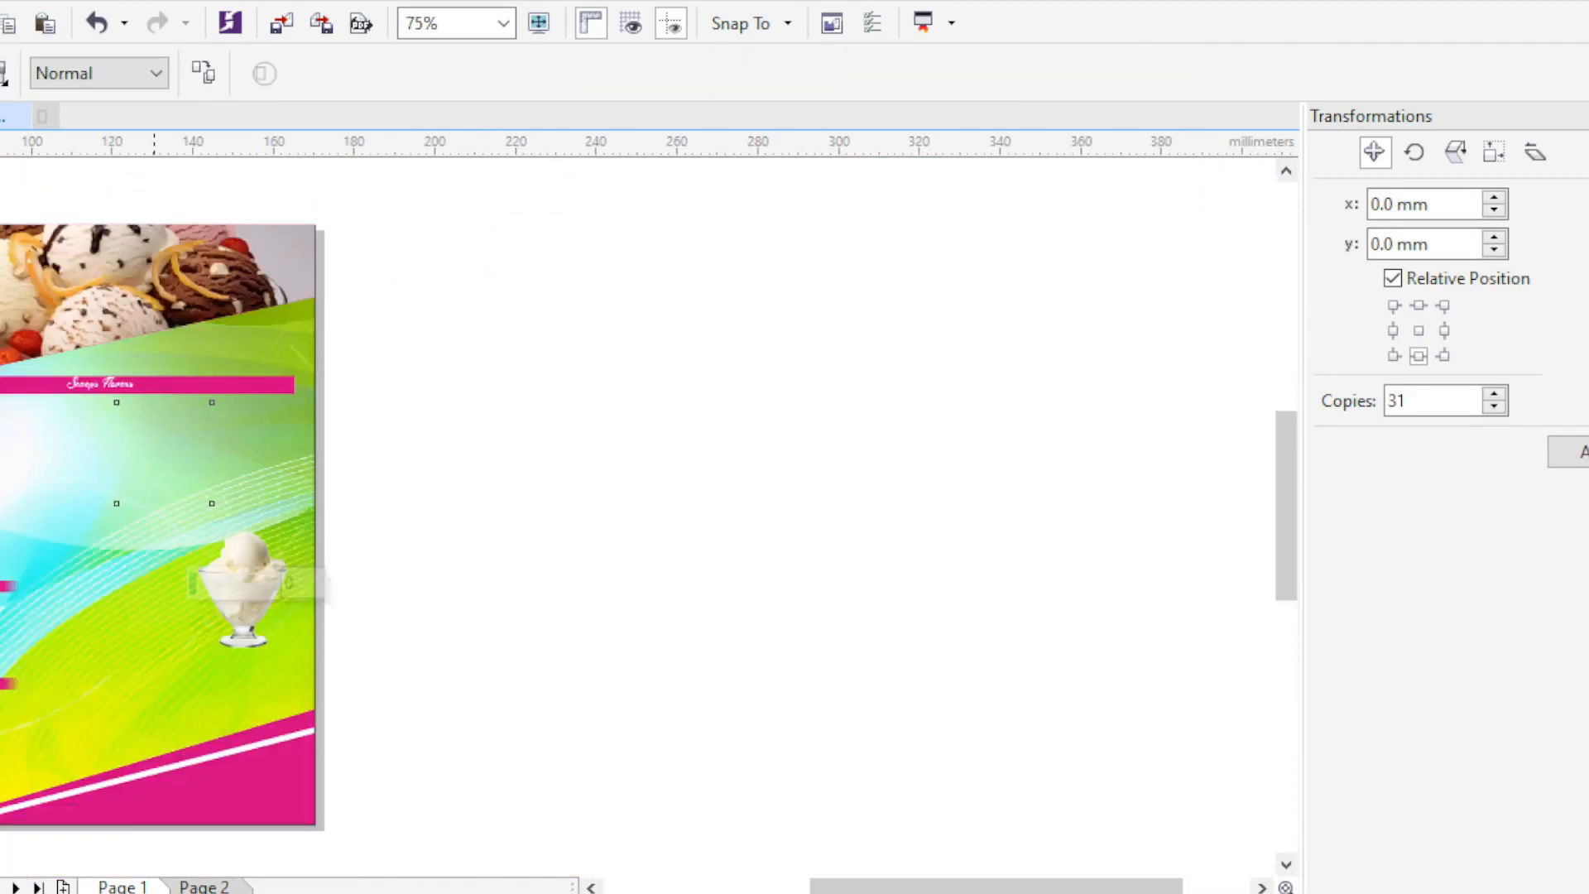
pyautogui.scroll(1, 220, 491)
pyautogui.press('space')
pyautogui.press('Escape')
# - Remove the transparency from the Mini Tubs and 500 ML Tub bars
pyautogui.scroll(1, 116, 662)
pyautogui.scroll(-1, 335, 613)
pyautogui.click(308, 632)
pyautogui.keyDown('shift'); pyautogui.click(308, 447); pyautogui.keyUp('shift')
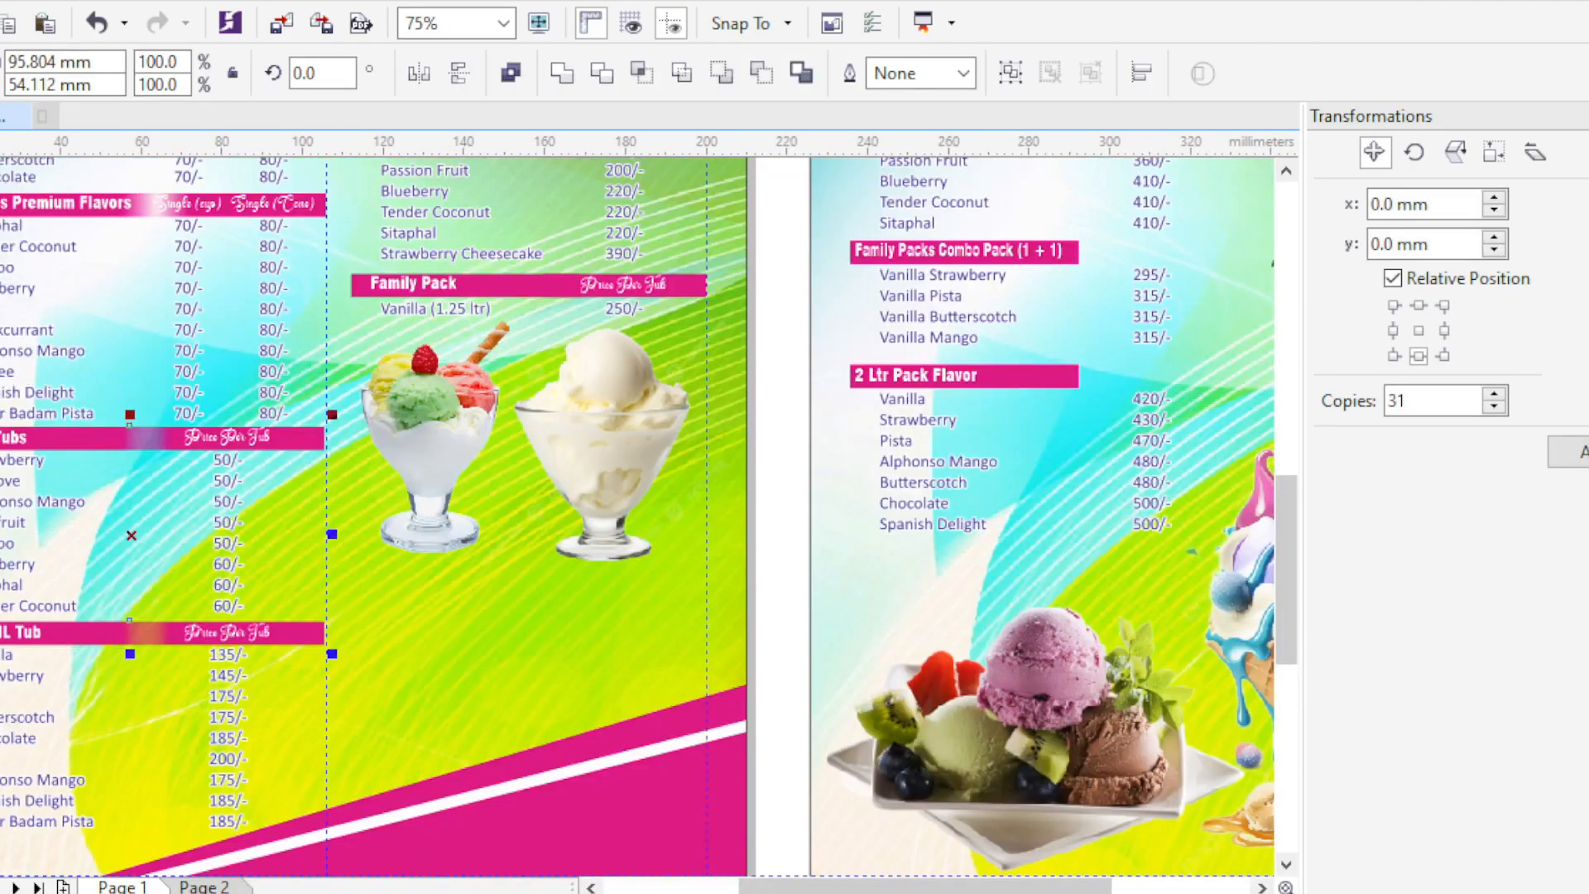
pyautogui.press('space')
pyautogui.scroll(-1, 186, 614)
# - Remove the transparency from the Scoops Regular Flavors and Scoops Premium Flavors bars
pyautogui.scroll(2, 182, 374)
pyautogui.click(472, 497)
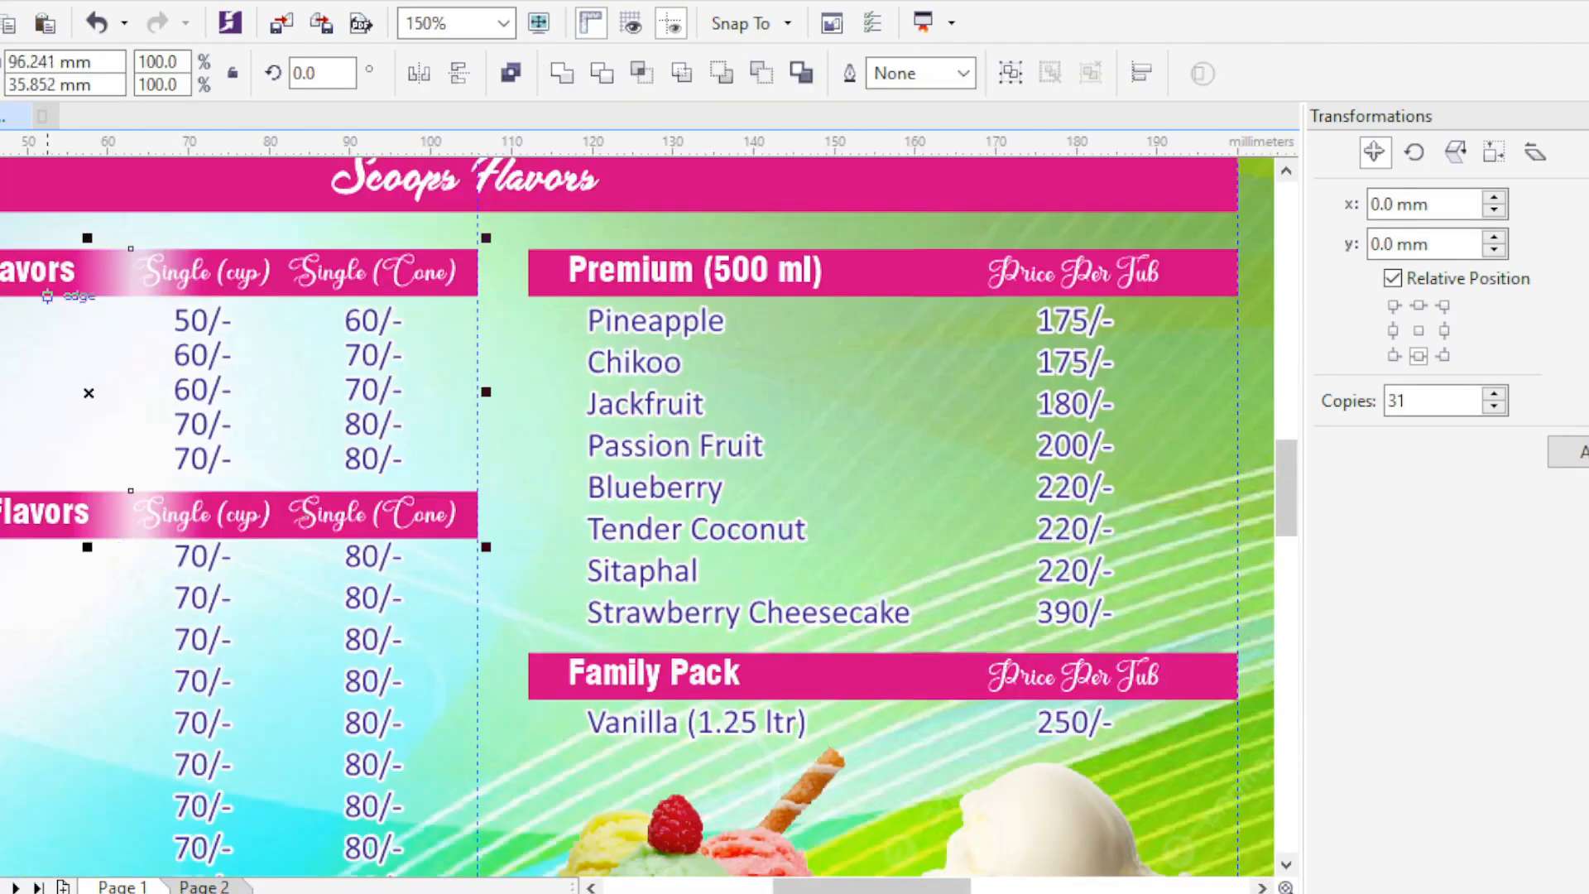
pyautogui.press('space')
pyautogui.scroll(-2, 130, 422)
pyautogui.press('space')
pyautogui.press('Escape')
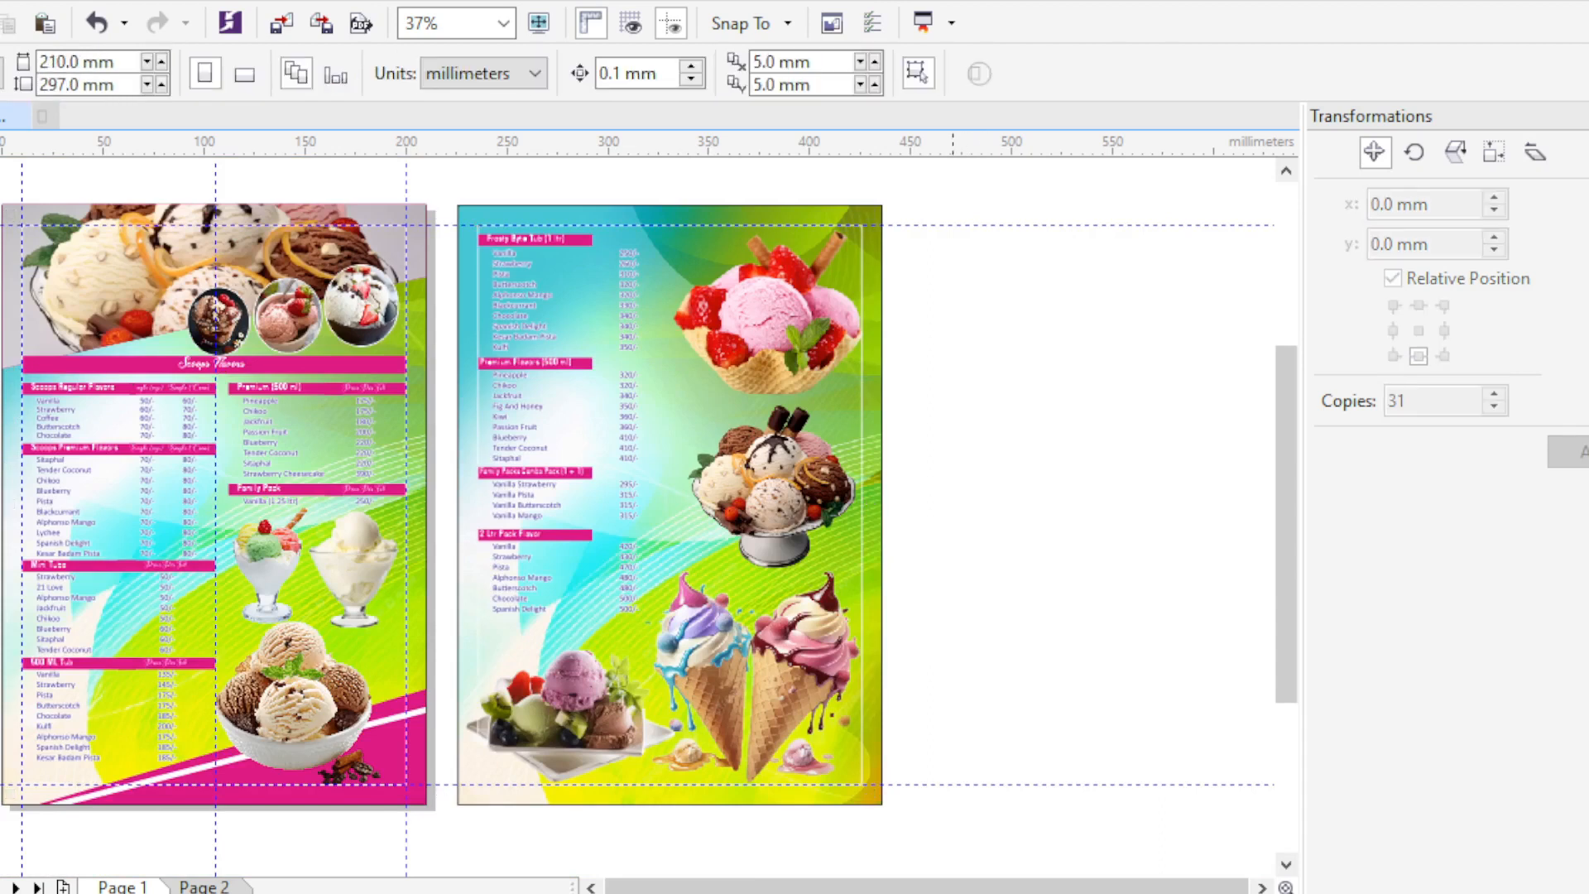
# - Fit both menu pages in the view and preview them in full screen
pyautogui.press('F4')
pyautogui.press('F9')
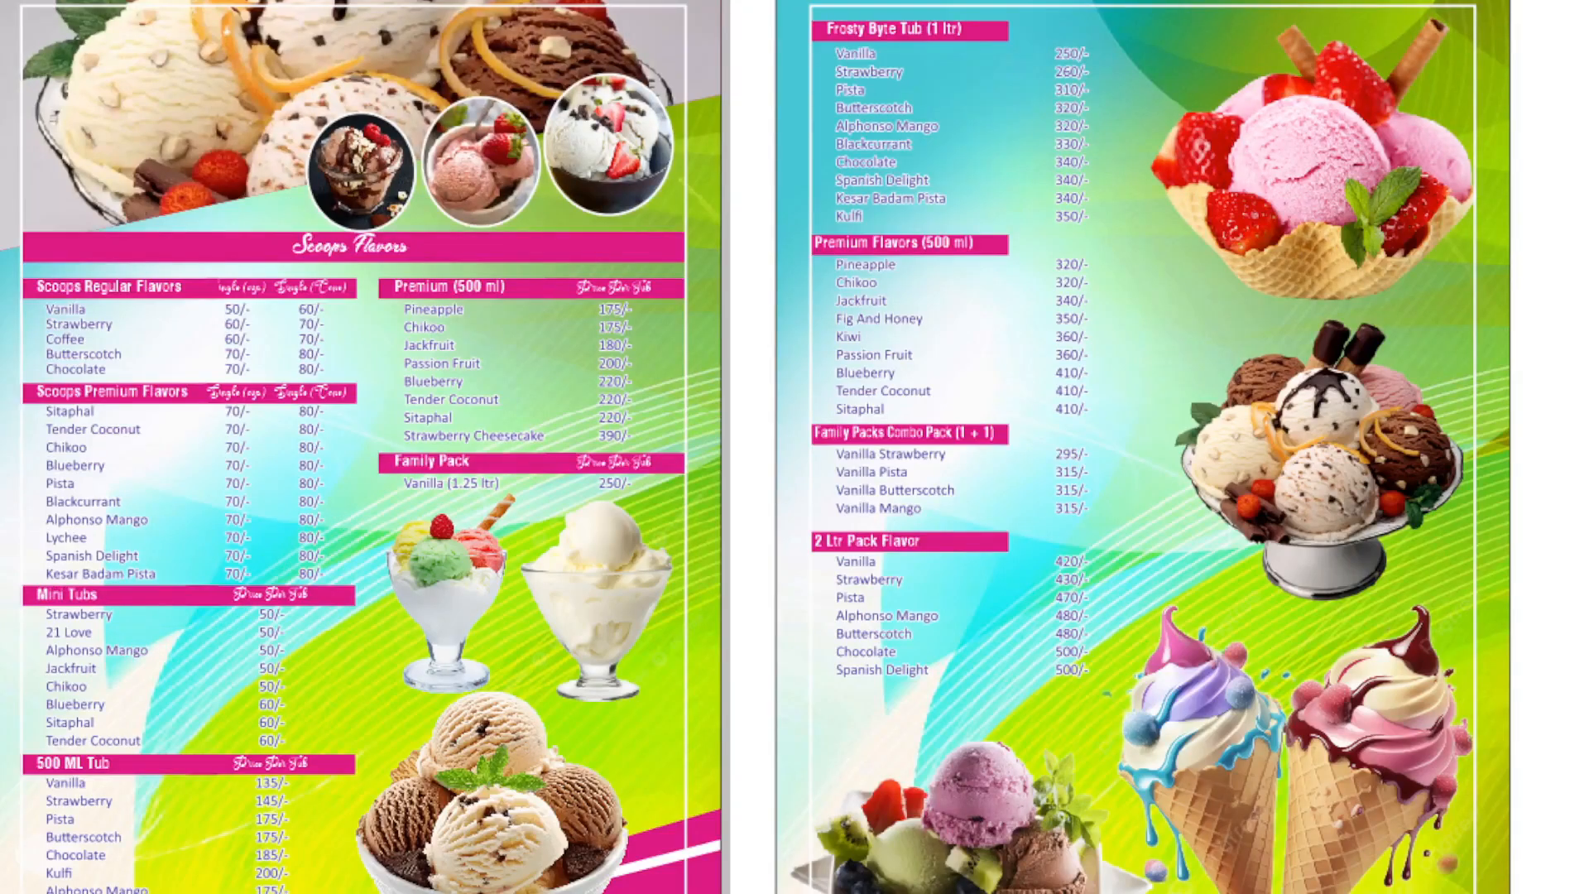
pyautogui.press('Escape')
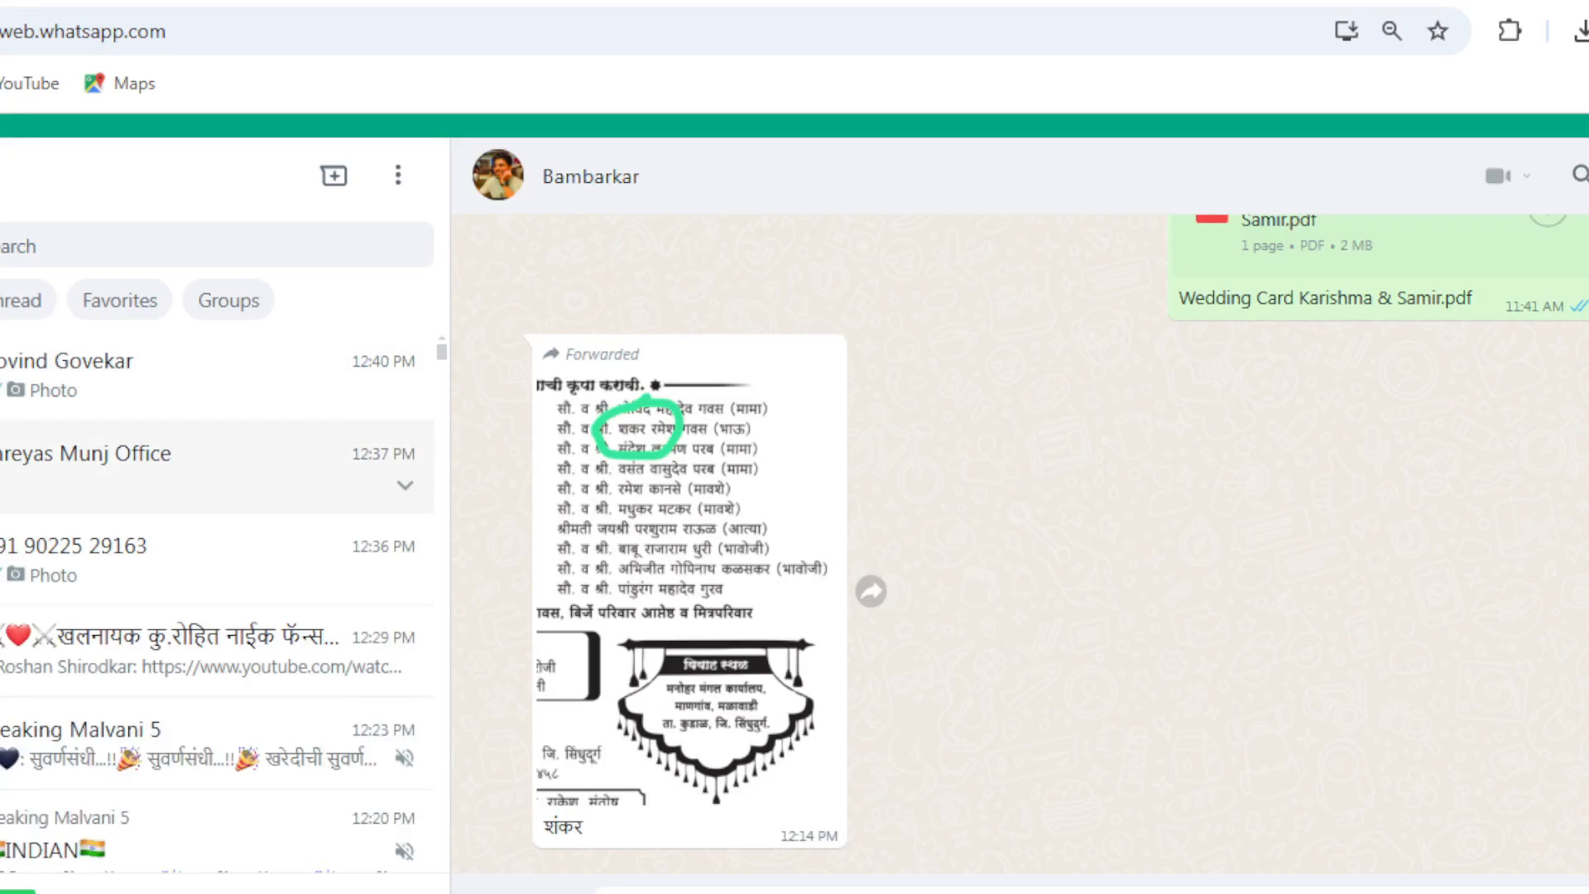
# - Switch to WhatsApp Web and look through the older chats in the chat list
pyautogui.scroll(-3, 217, 579)
pyautogui.scroll(-3, 216, 529)
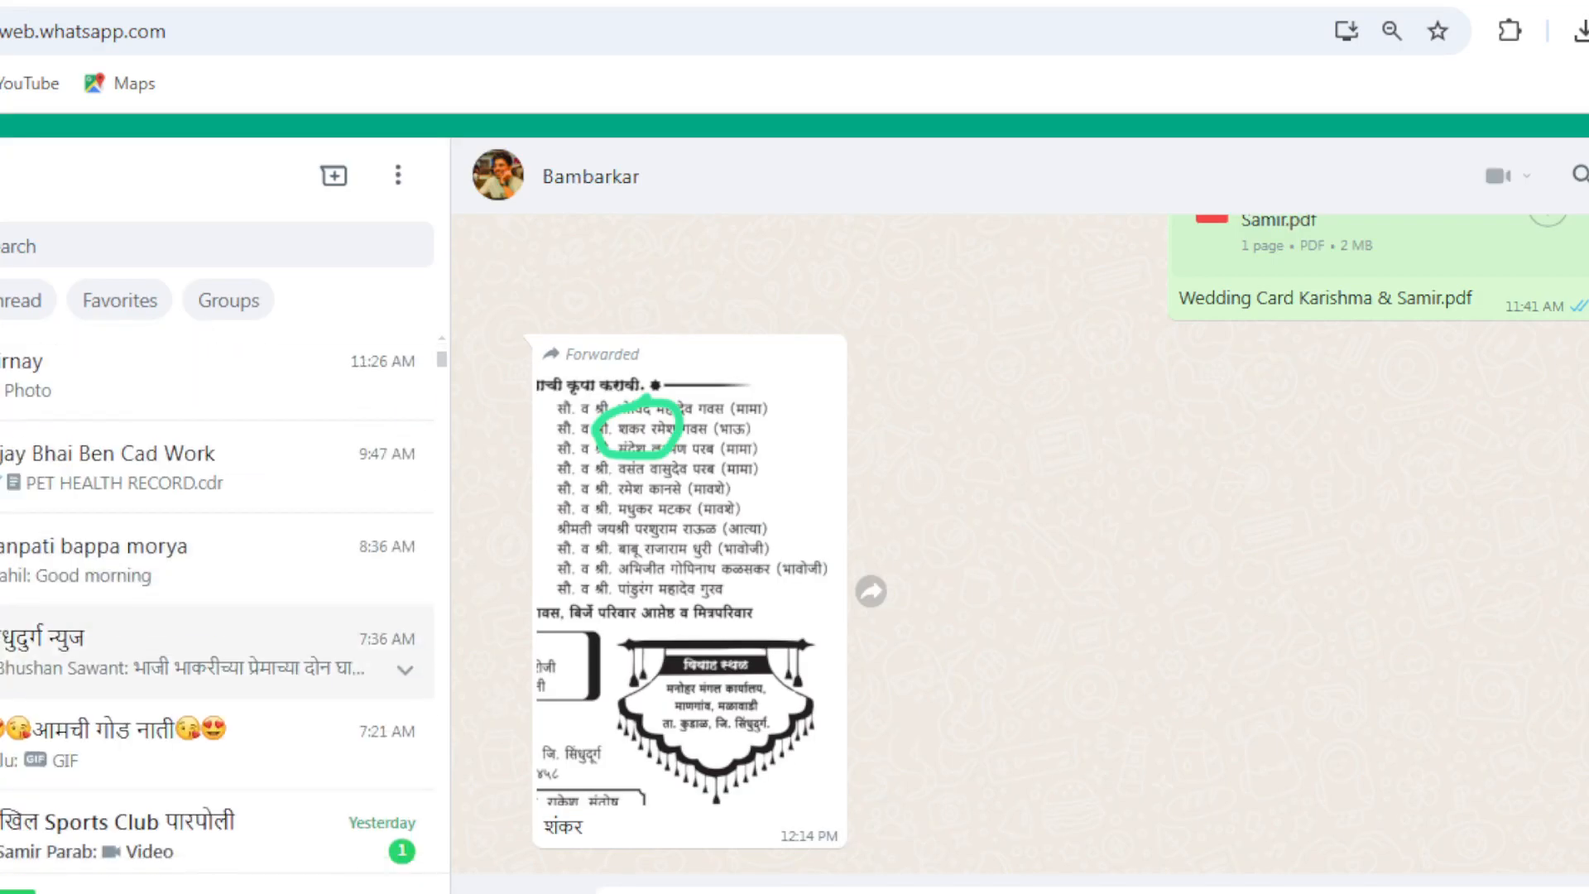